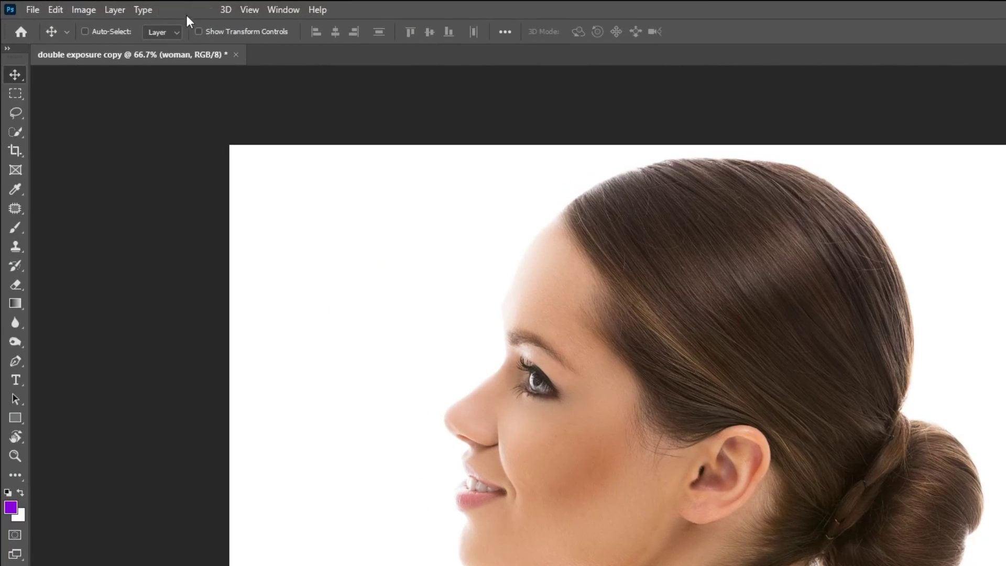
Step: Mask the woman layer from a Select Subject selection to isolate her profile
left_click(174, 10)
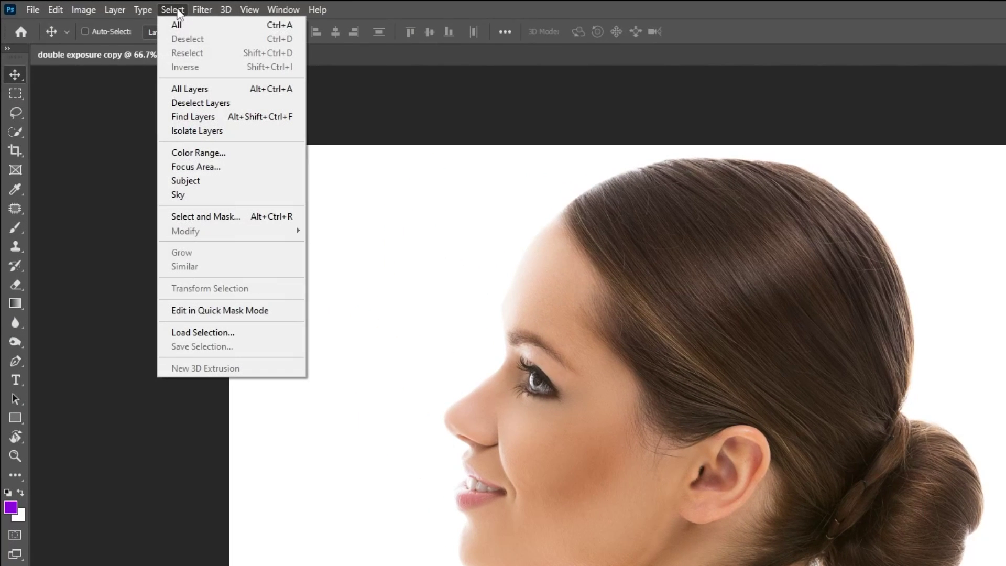
left_click(189, 180)
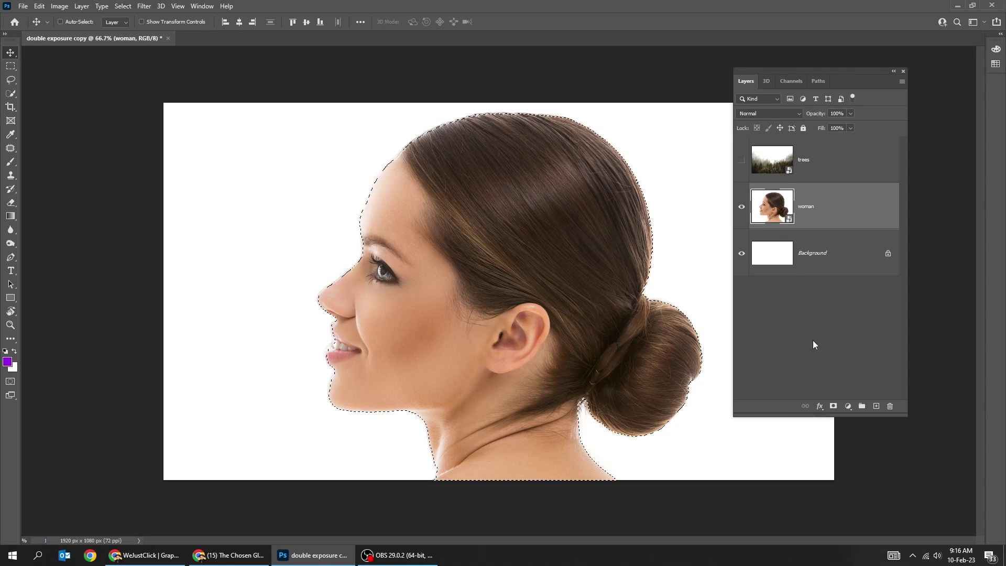
left_click(831, 400)
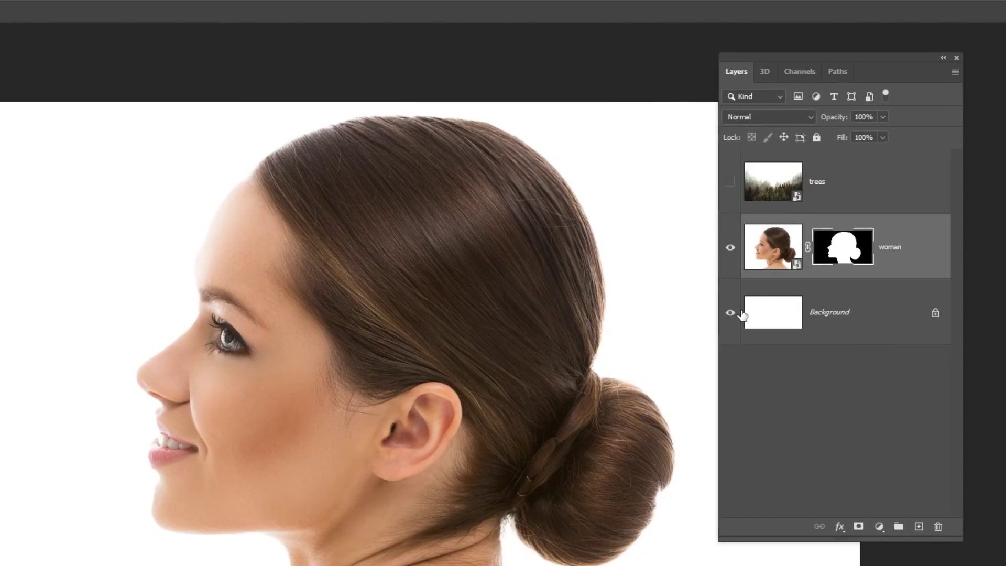
Step: Show the trees layer, duplicate it, and hide the copy, keeping the original selected
left_click(846, 191)
left_click(730, 182)
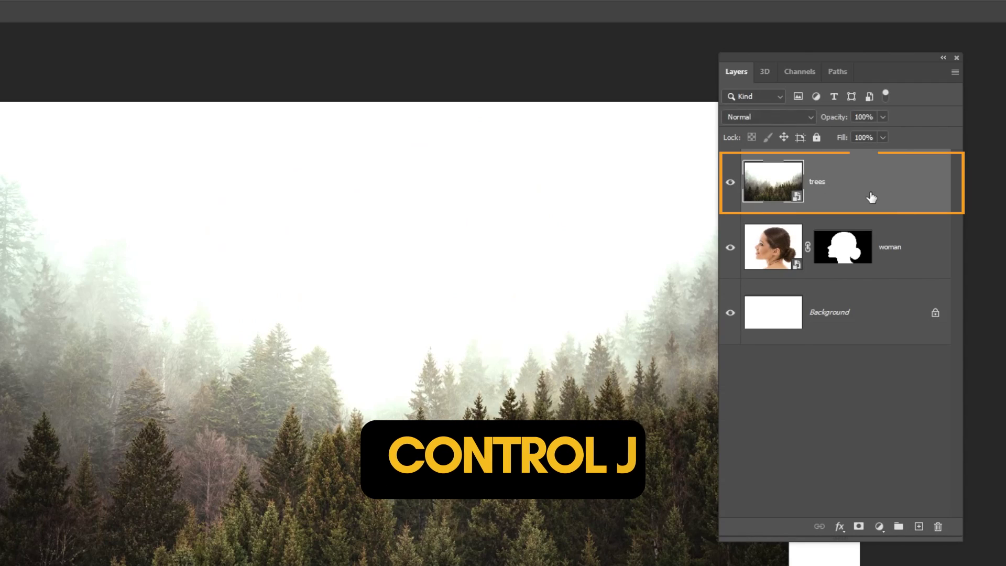
key("ctrl+j")
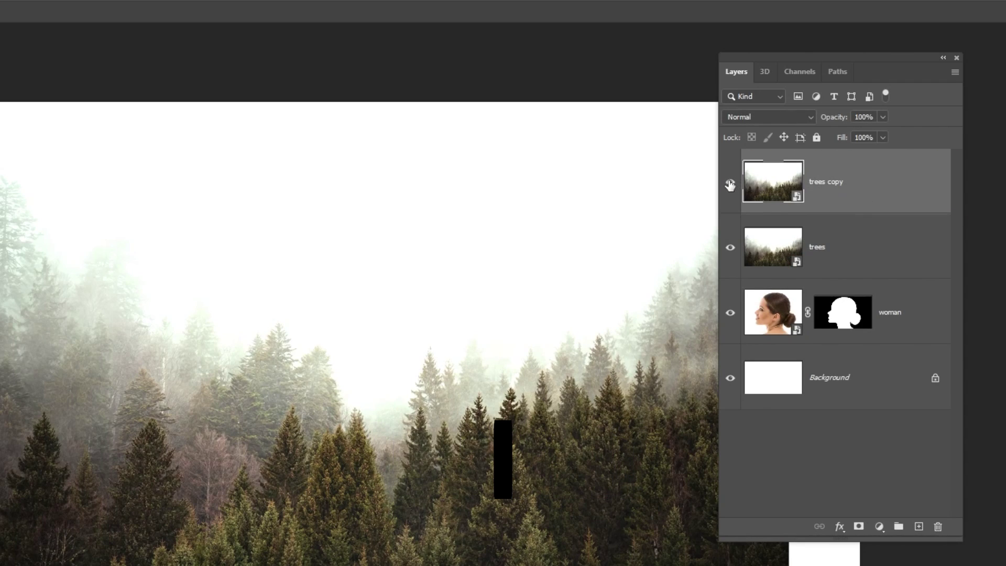
left_click(731, 183)
left_click(852, 255)
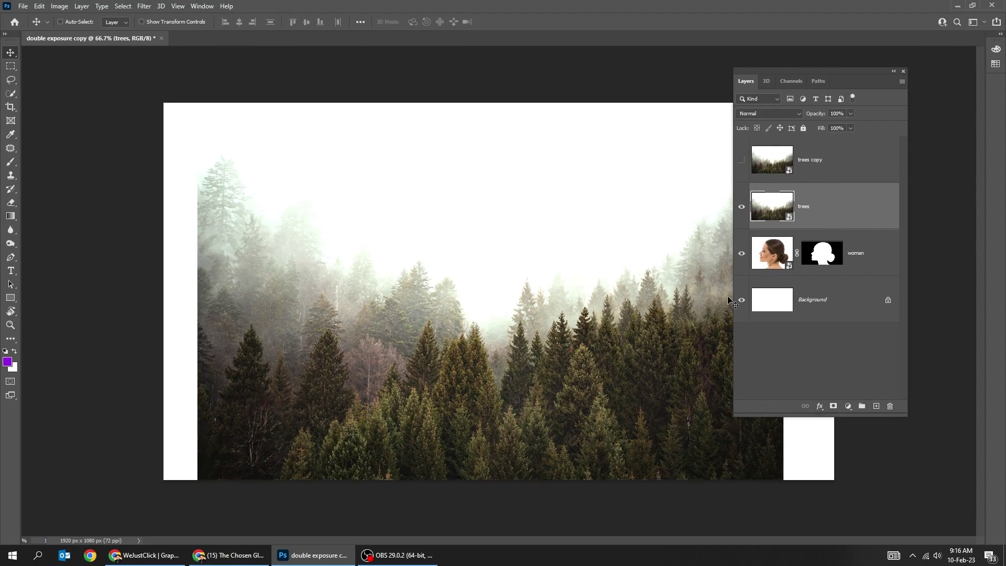
Step: Move the forest up over the woman's head and blend it in Screen mode
left_click_drag(599, 431, 606, 260)
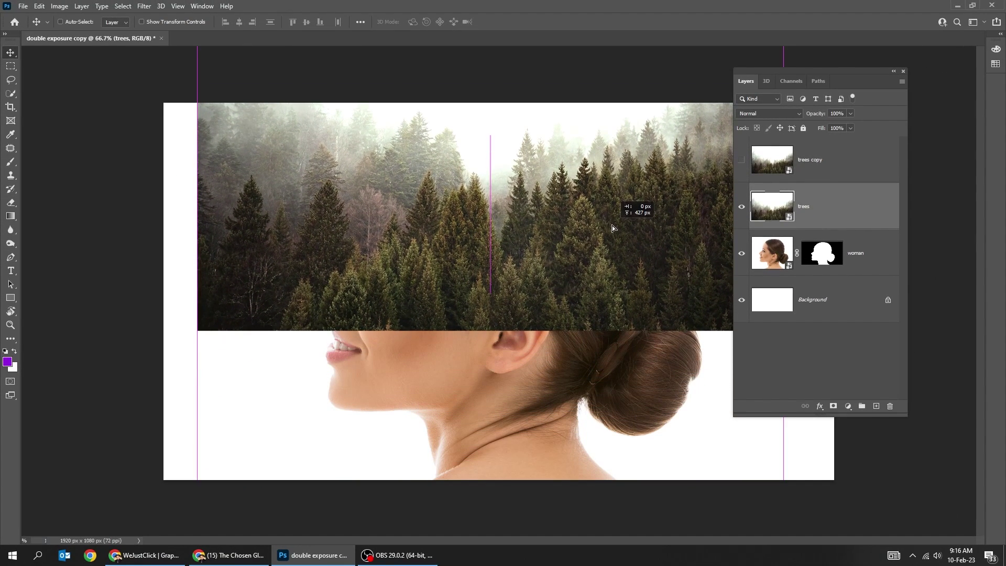
left_click_drag(606, 260, 611, 227)
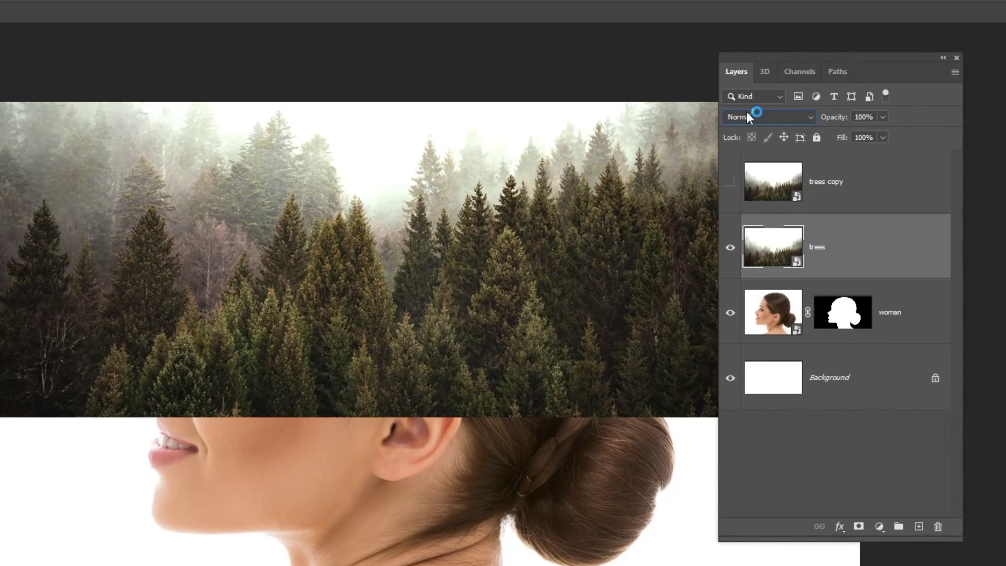
left_click(754, 112)
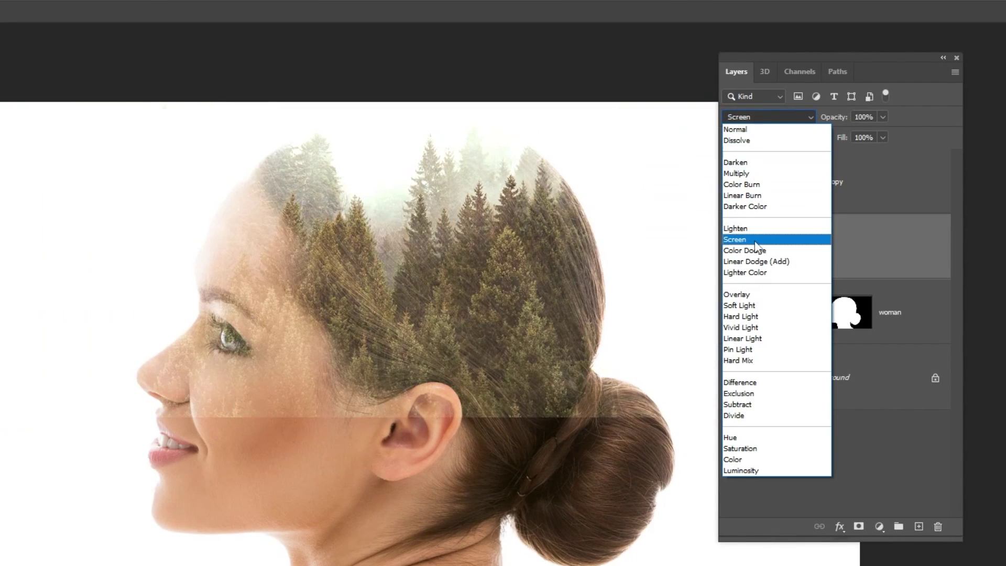
left_click(755, 242)
left_click(882, 196)
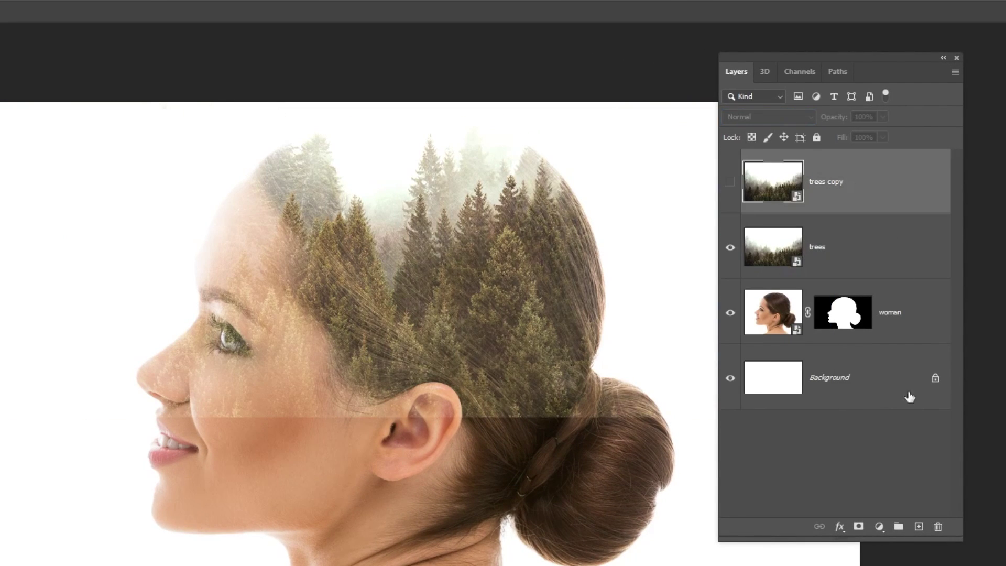
Step: Add Black & White and Levels adjustments, pulling the Levels black and white inputs inward
left_click(877, 529)
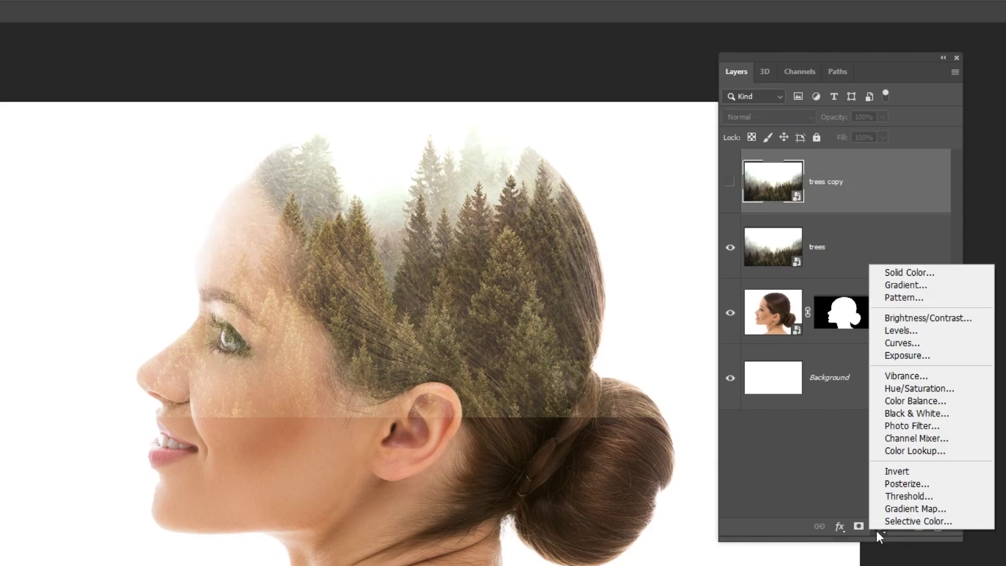
left_click(950, 421)
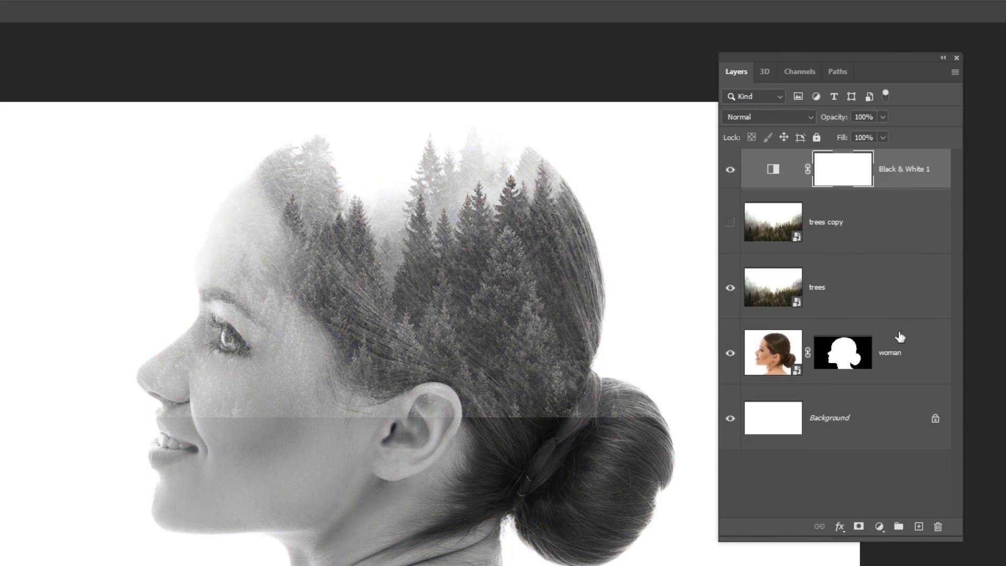
left_click(878, 529)
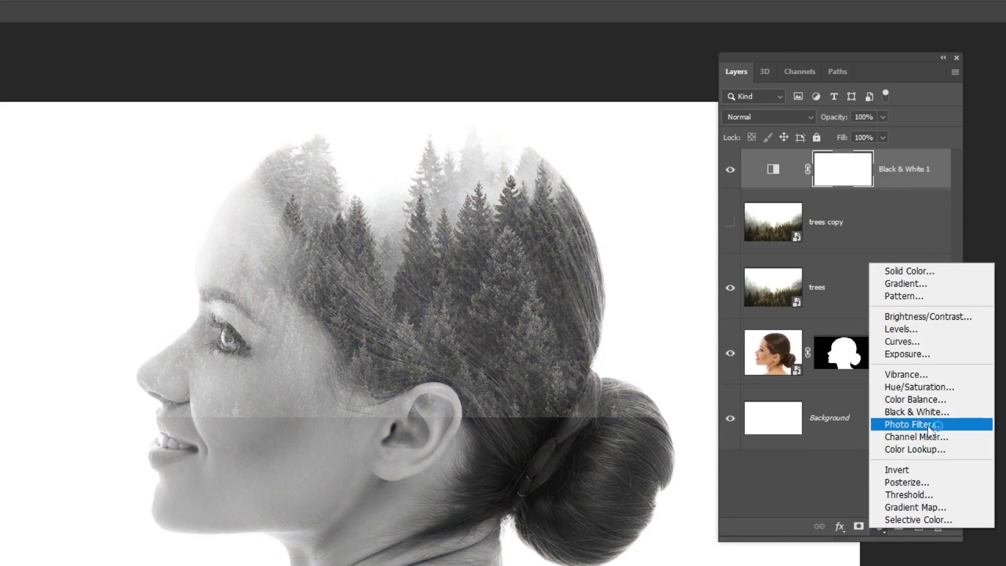
left_click(917, 330)
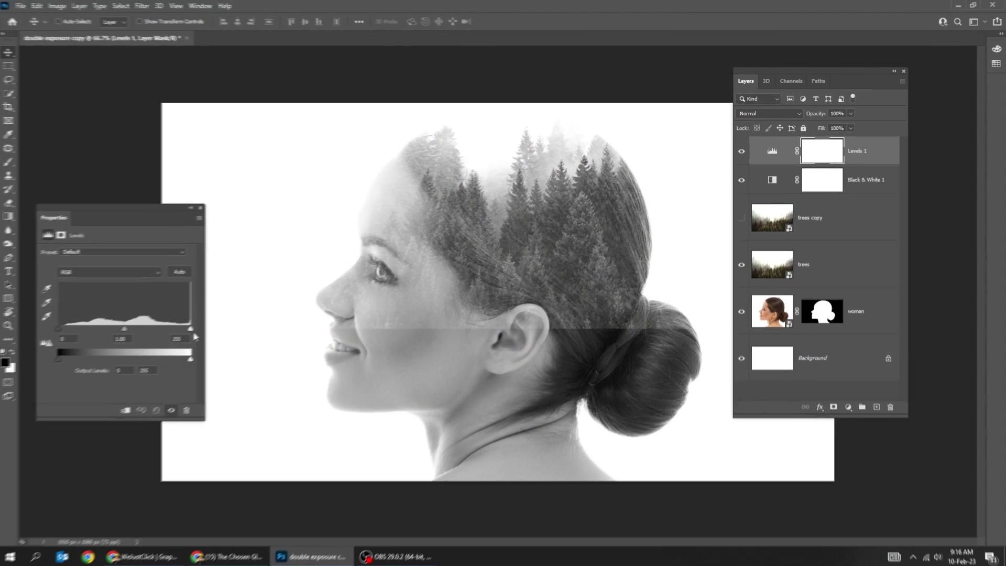
left_click_drag(191, 327, 187, 328)
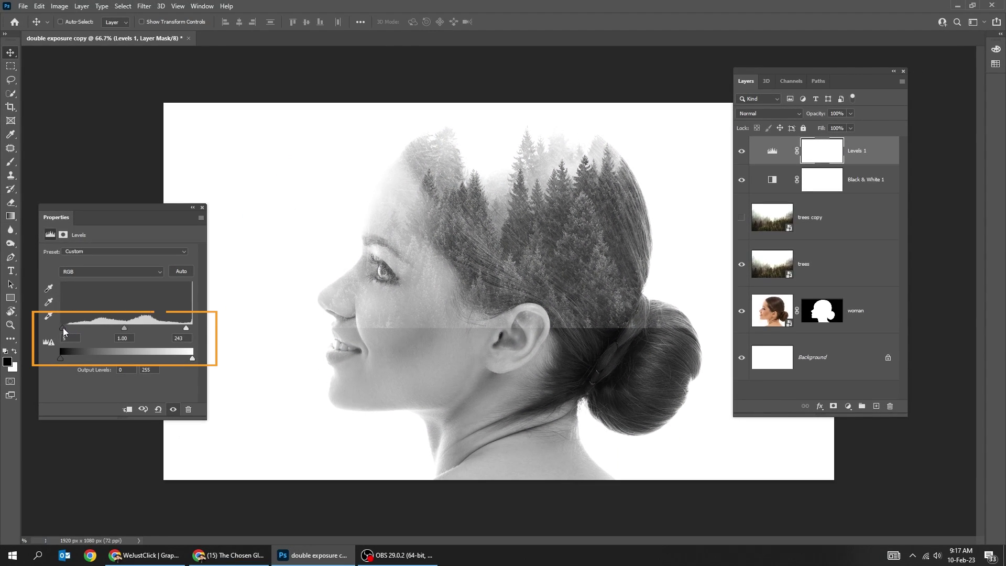
left_click_drag(61, 328, 83, 329)
left_click_drag(186, 328, 182, 327)
left_click_drag(88, 327, 82, 328)
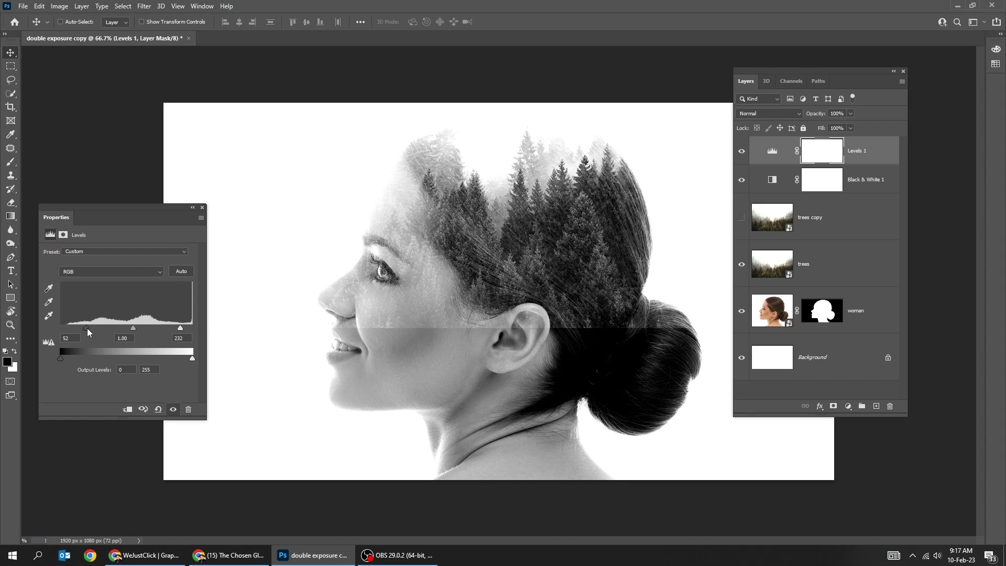
left_click(203, 210)
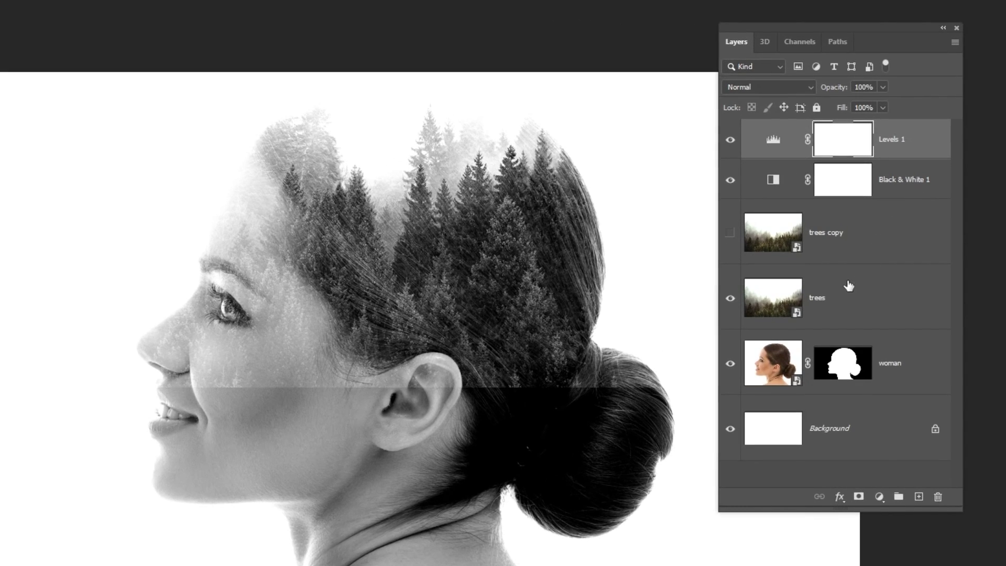
Step: Add a mask to the trees layer and clip it to the woman's silhouette
left_click(849, 287)
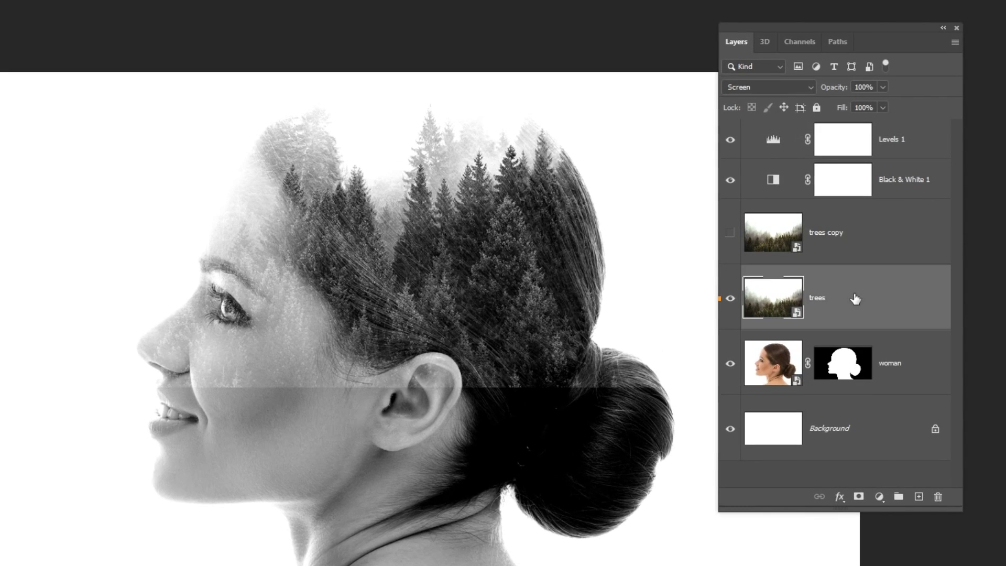
left_click(861, 497)
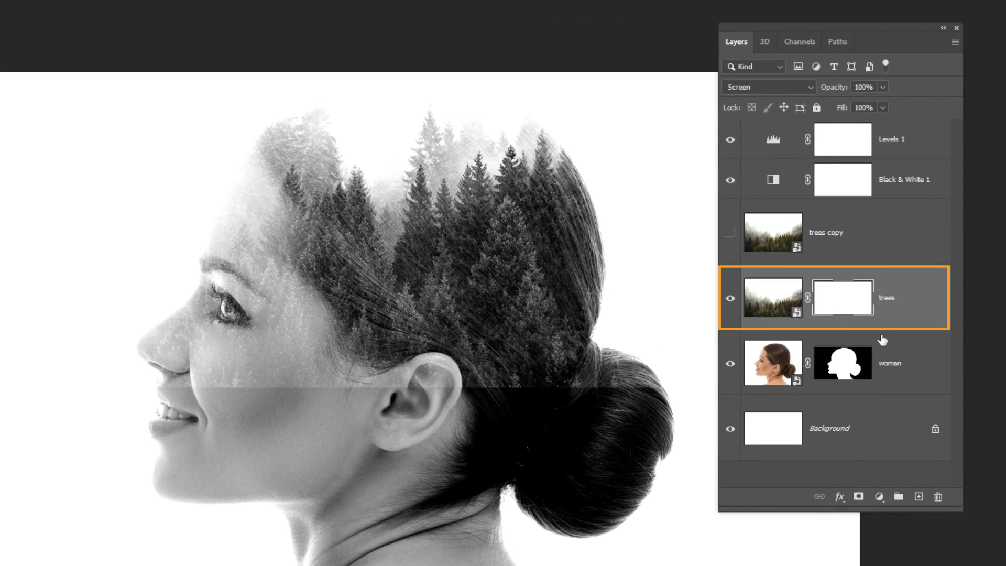
left_click(911, 327, "alt")
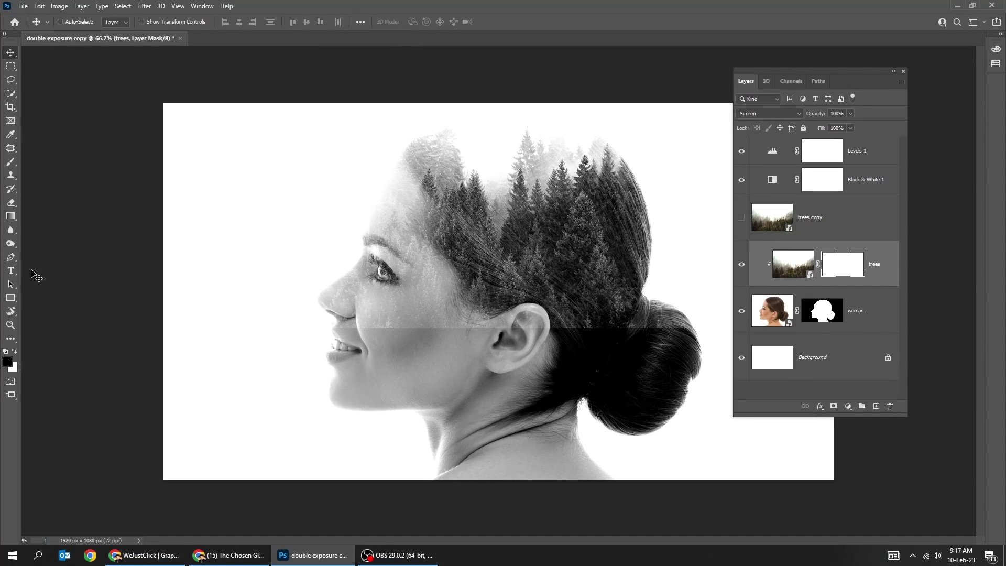
Step: Paint black on the trees mask over the eye, cheek and face edge, viewing at 100%
left_click(10, 163)
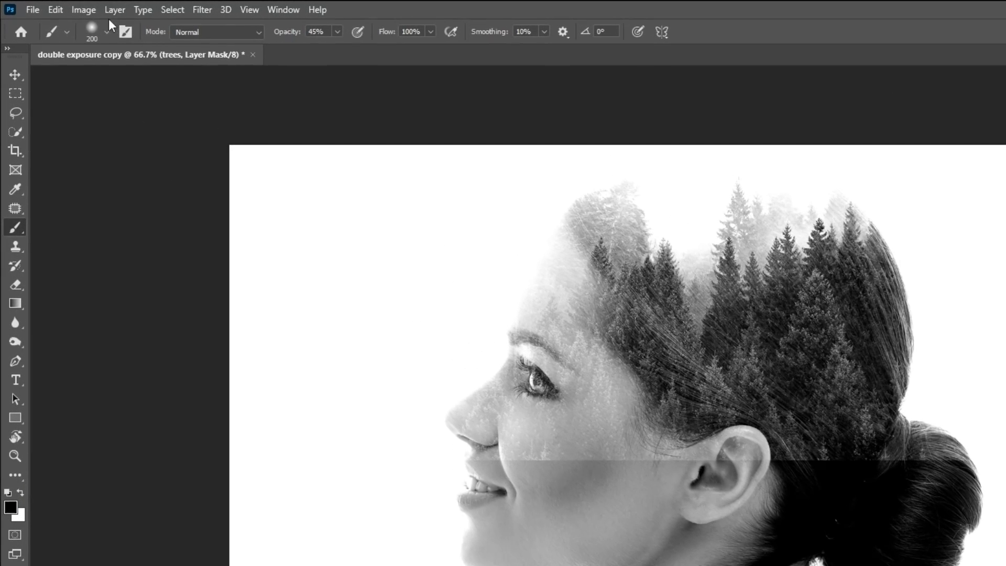
left_click(108, 32)
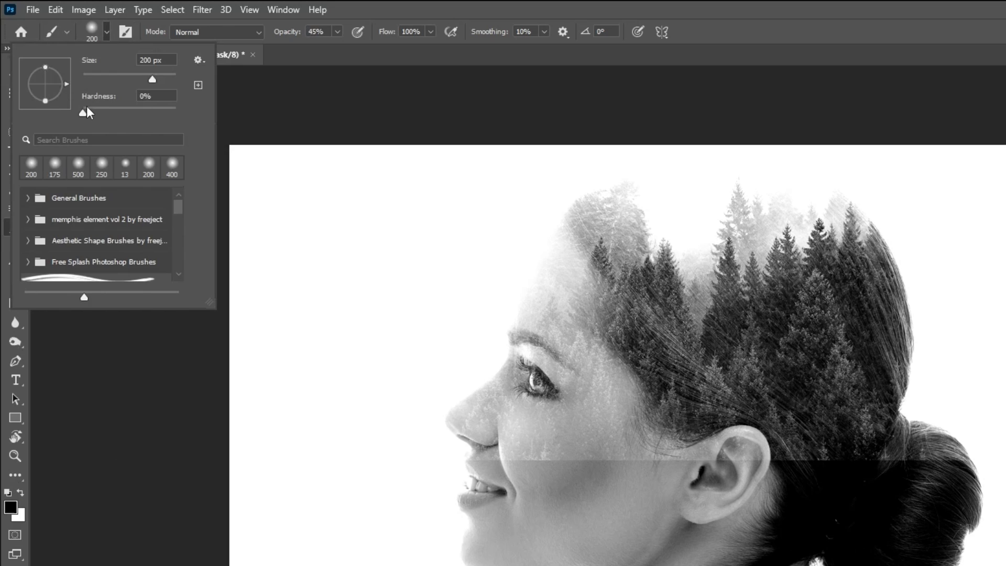
left_click(129, 30)
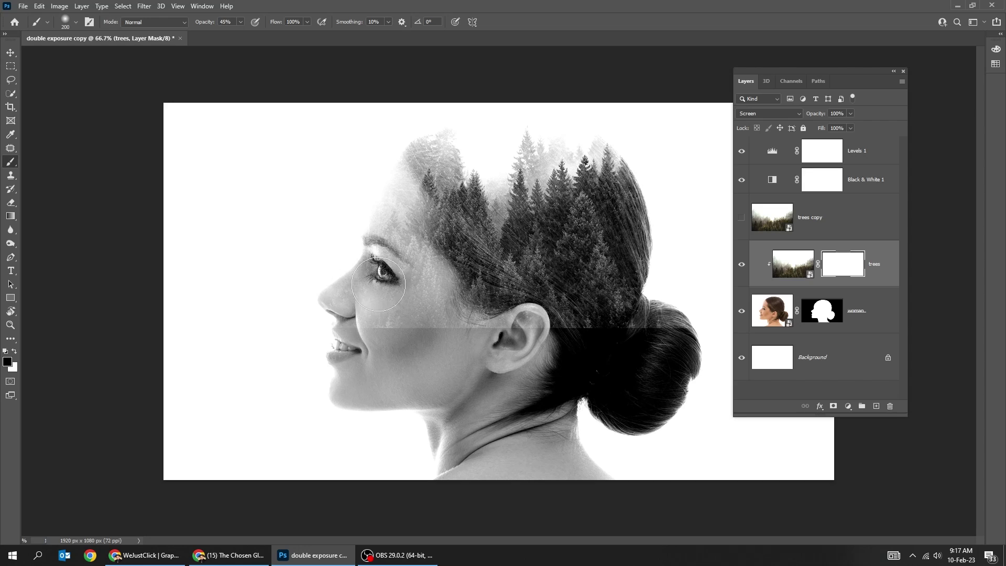
mouse_move(382, 257)
left_mouse_down()
mouse_move(455, 348)
mouse_move(590, 349)
mouse_move(673, 292)
left_mouse_up()
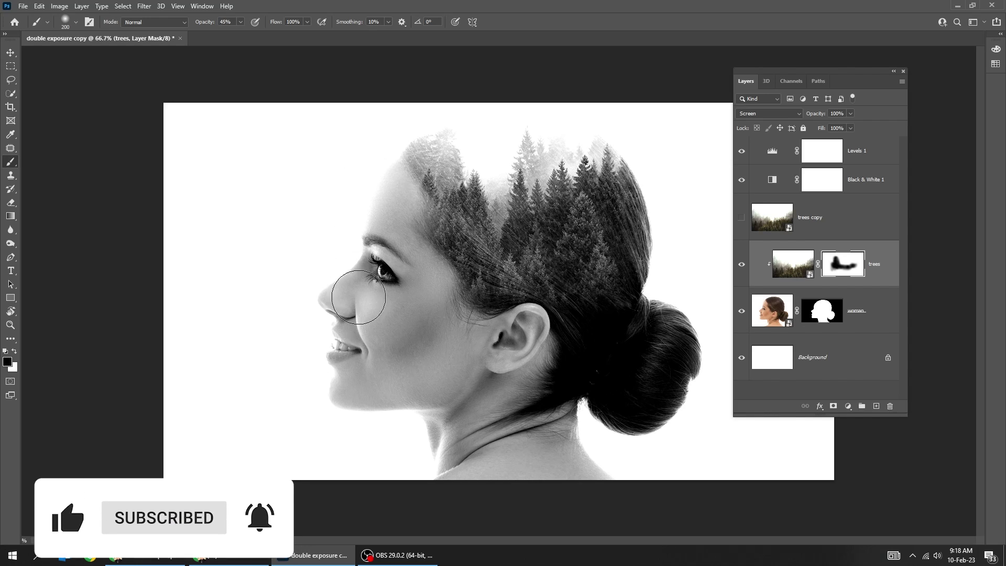
left_click_drag(671, 285, 657, 306)
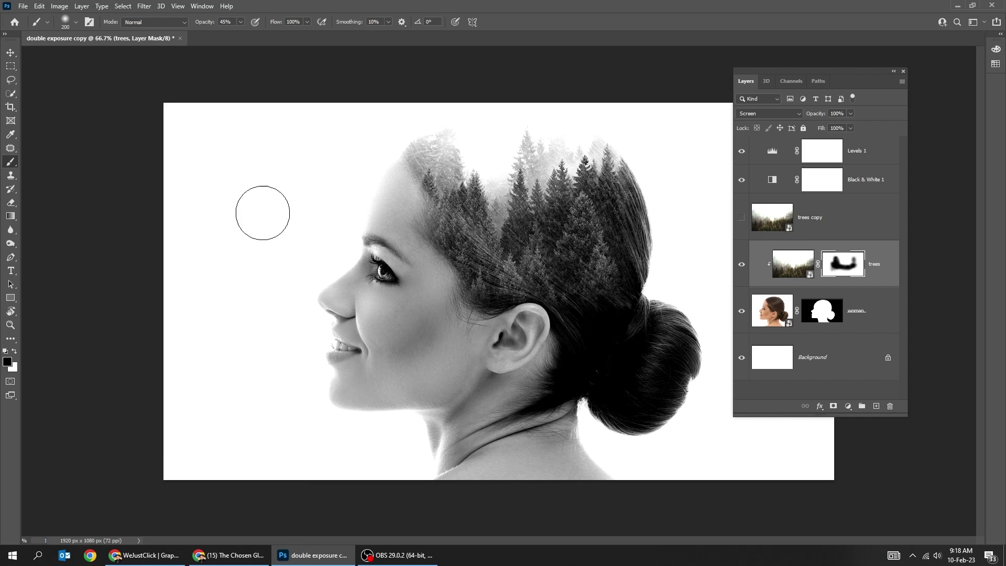
key("ctrl+1")
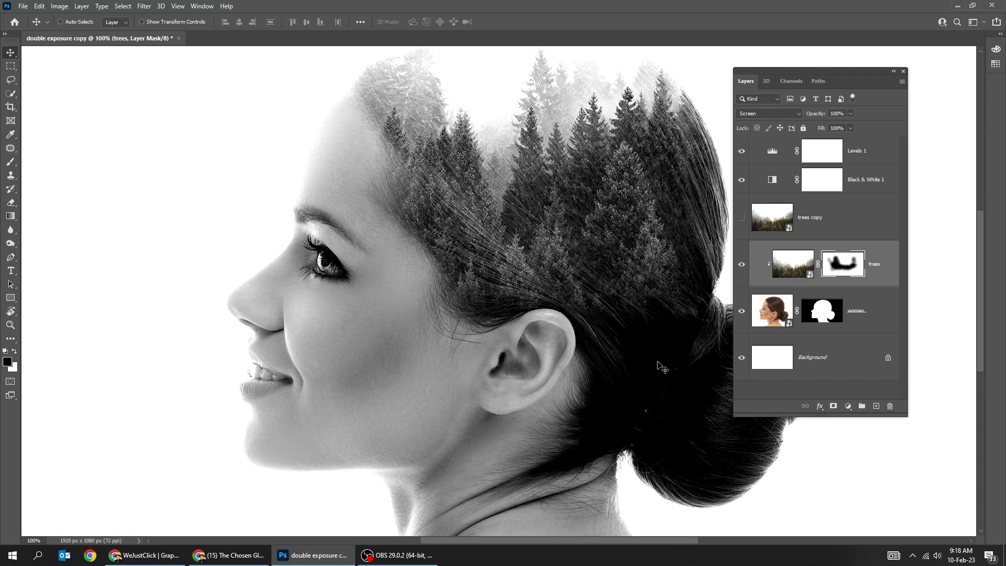
mouse_move(601, 321)
left_mouse_down()
mouse_move(523, 325)
mouse_move(460, 353)
left_mouse_up()
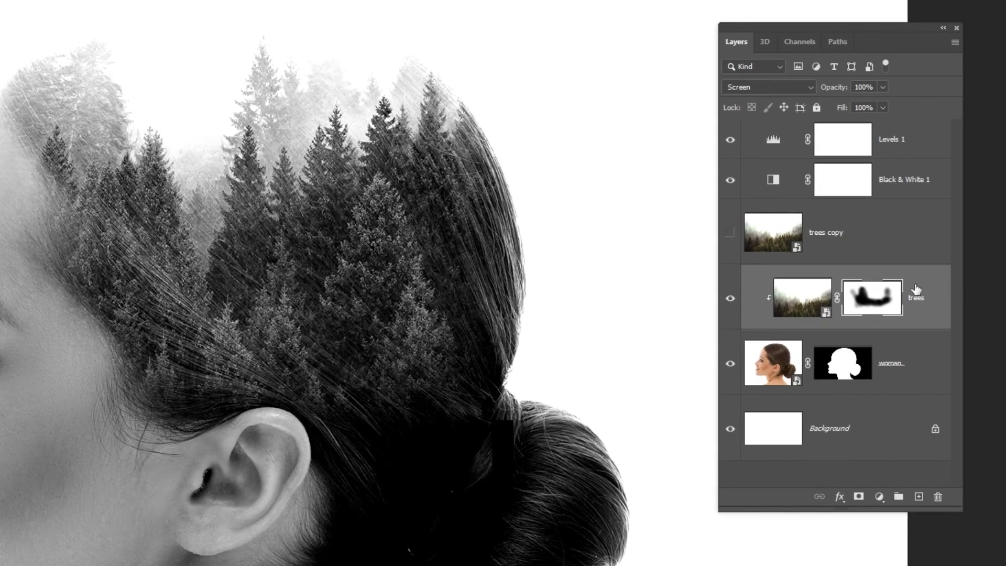
Step: Duplicate the trees layer, clip the copy to it, and blend it in Hard Light
key("ctrl+2")
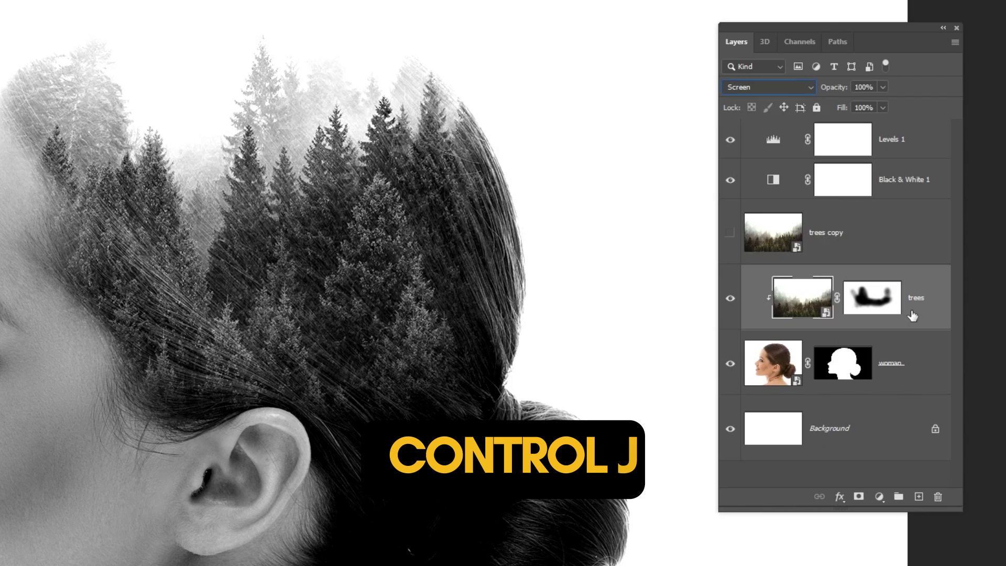
key("ctrl+j")
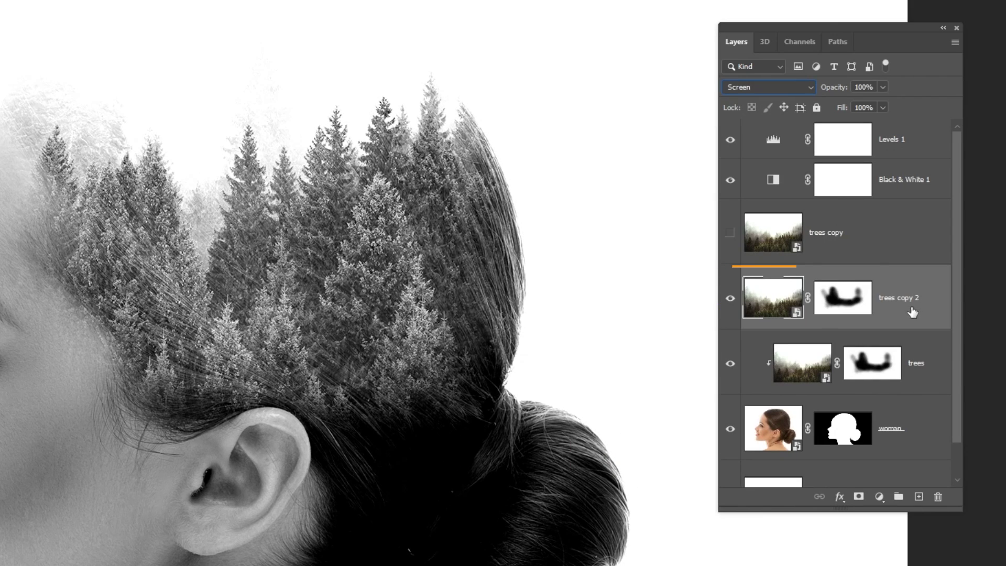
left_click(923, 332, "alt")
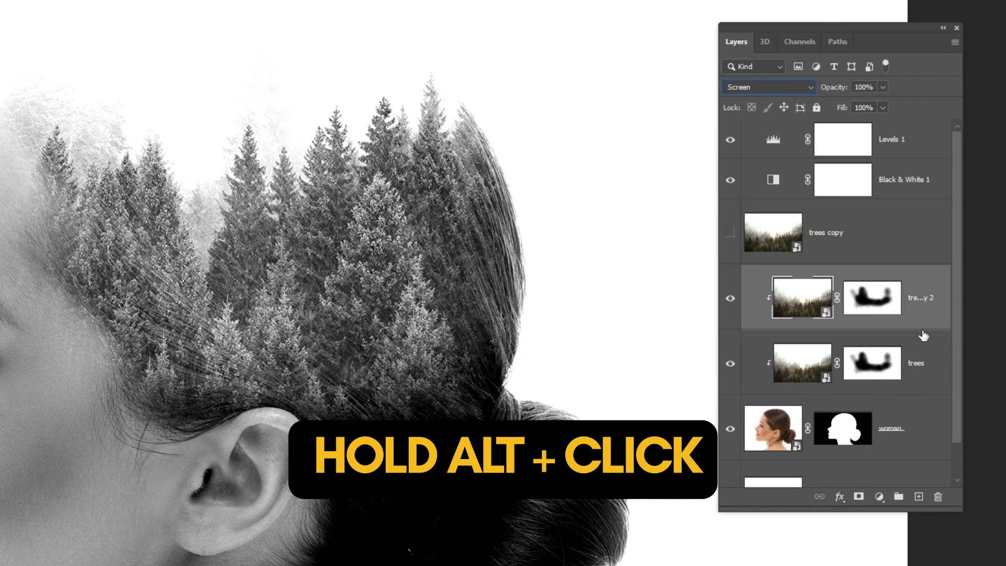
left_click(741, 87)
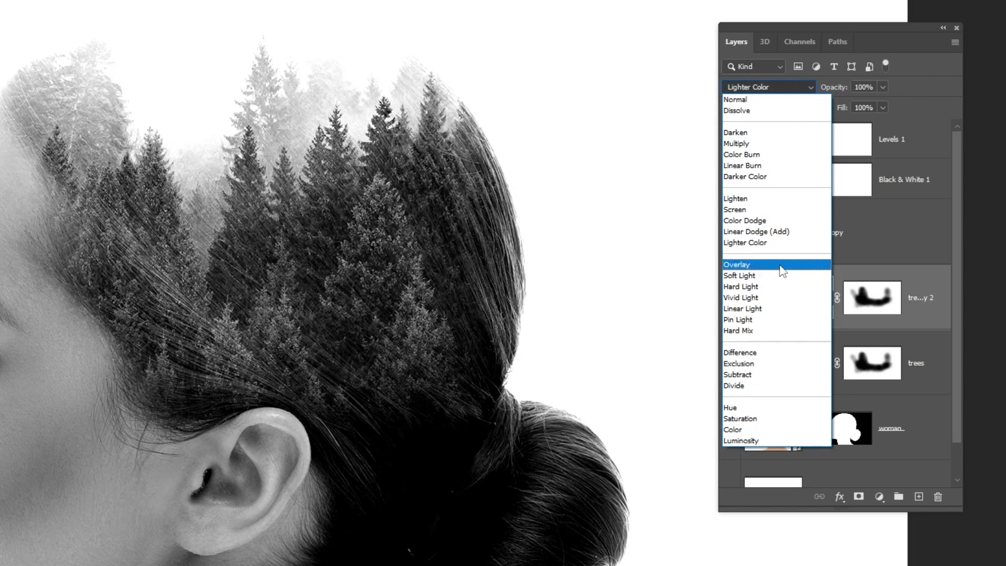
left_click(783, 288)
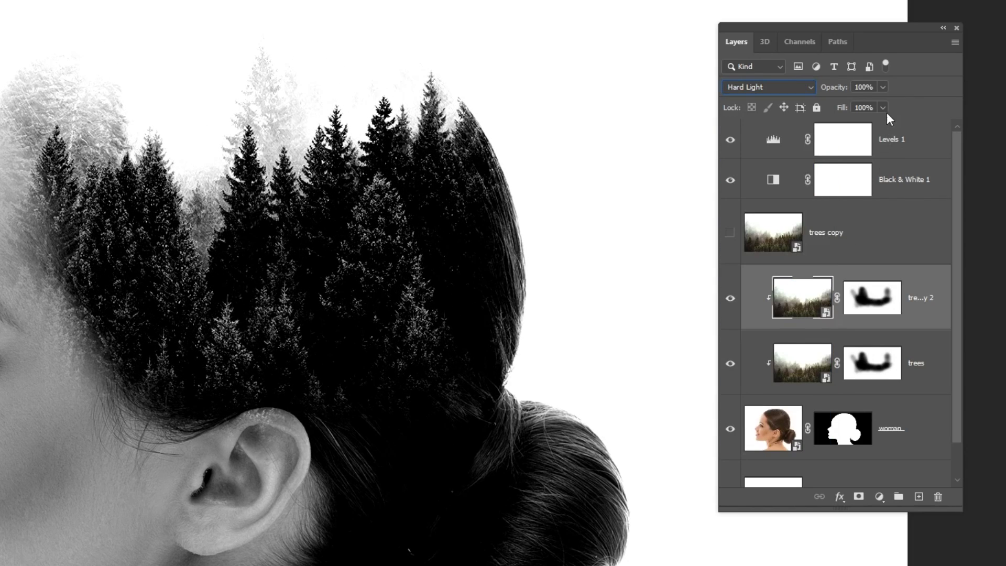
Step: Lower the trees copy's Fill to about 15% and zoom out to fit the image
left_click_drag(865, 128, 815, 142)
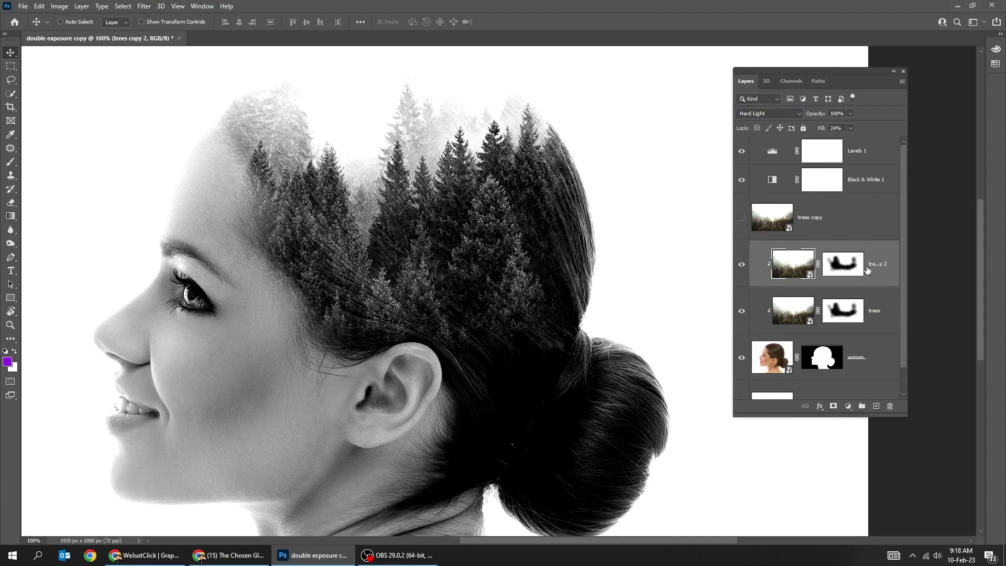
left_click(742, 265)
left_click_drag(848, 129, 847, 140)
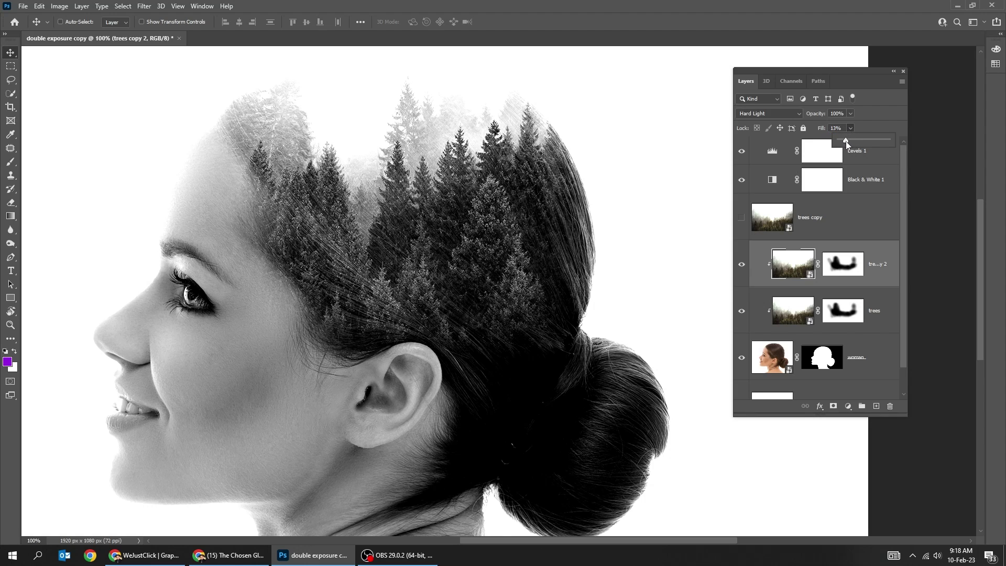
key("ctrl+minus")
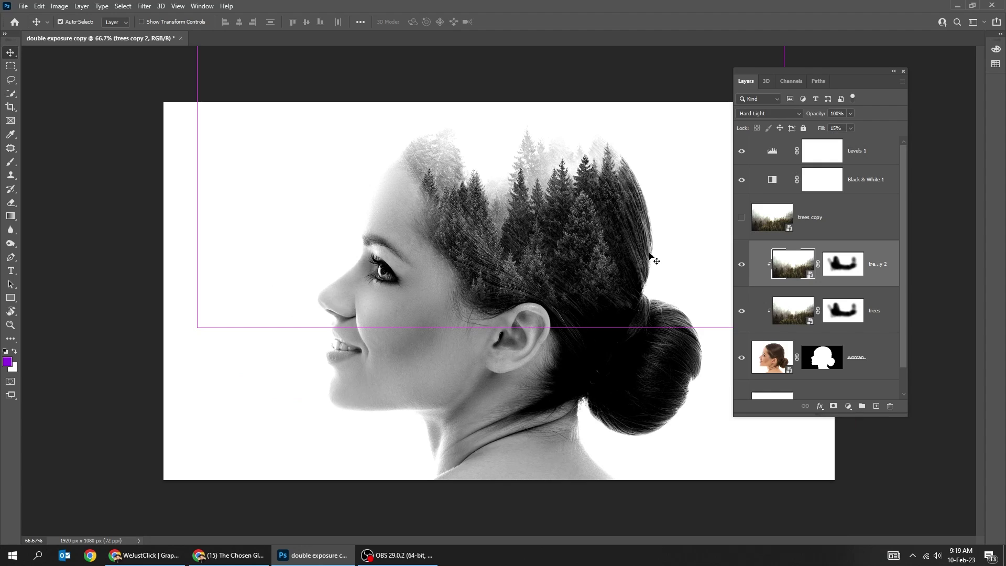
Step: Lower the Levels 1 black input to 33 and make the trees copy layer visible
left_click(864, 158)
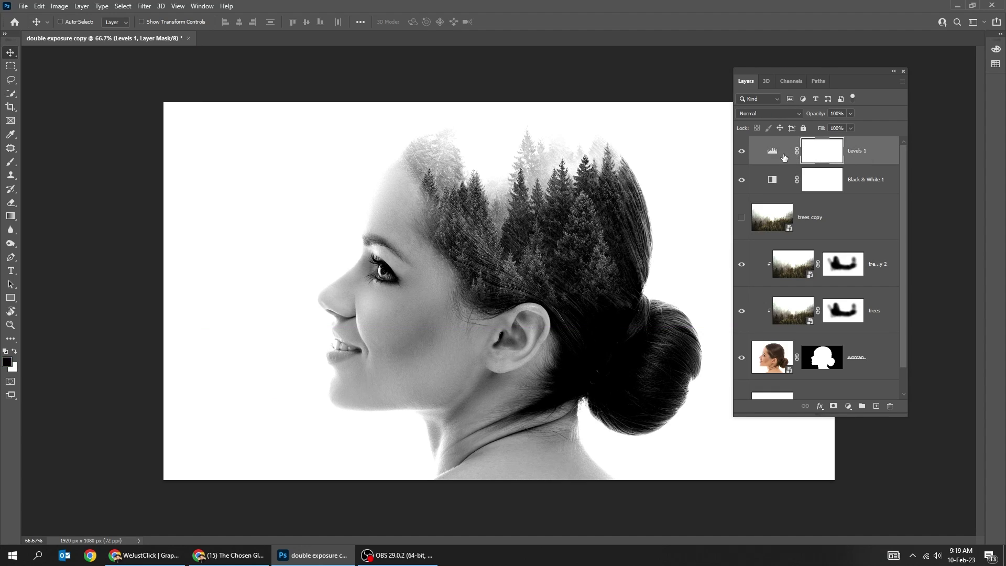
double_click(763, 162)
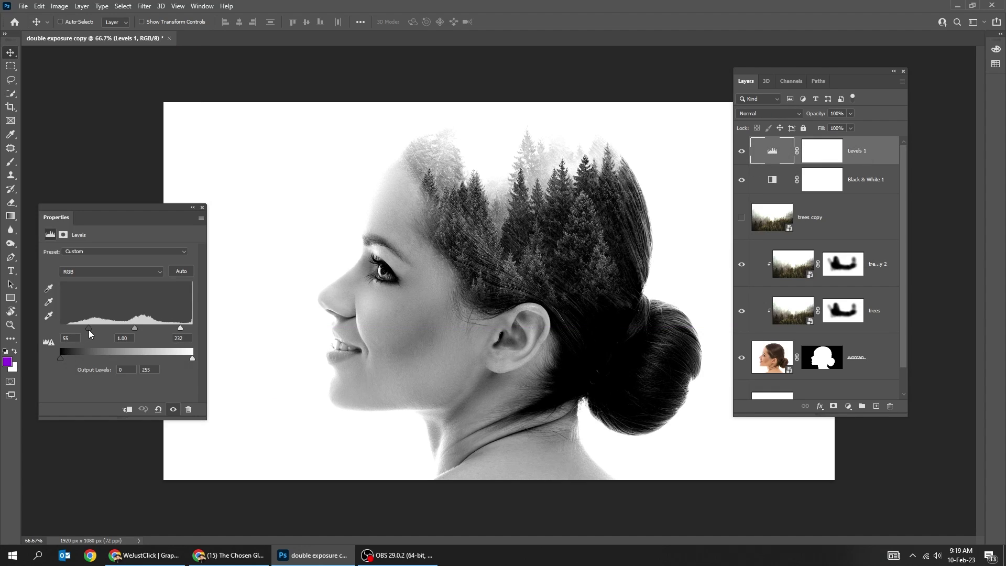
left_click_drag(89, 334, 75, 335)
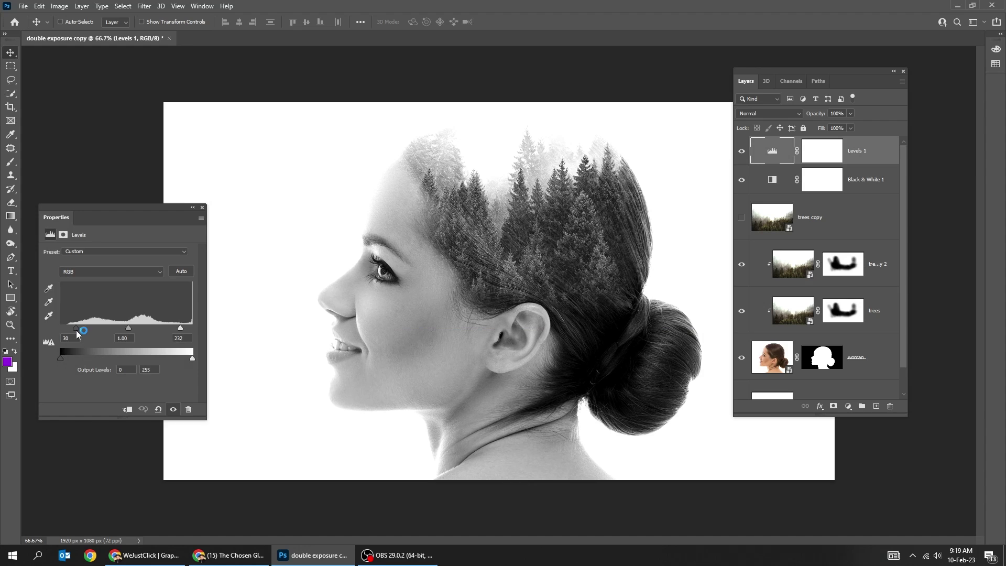
left_click(202, 209)
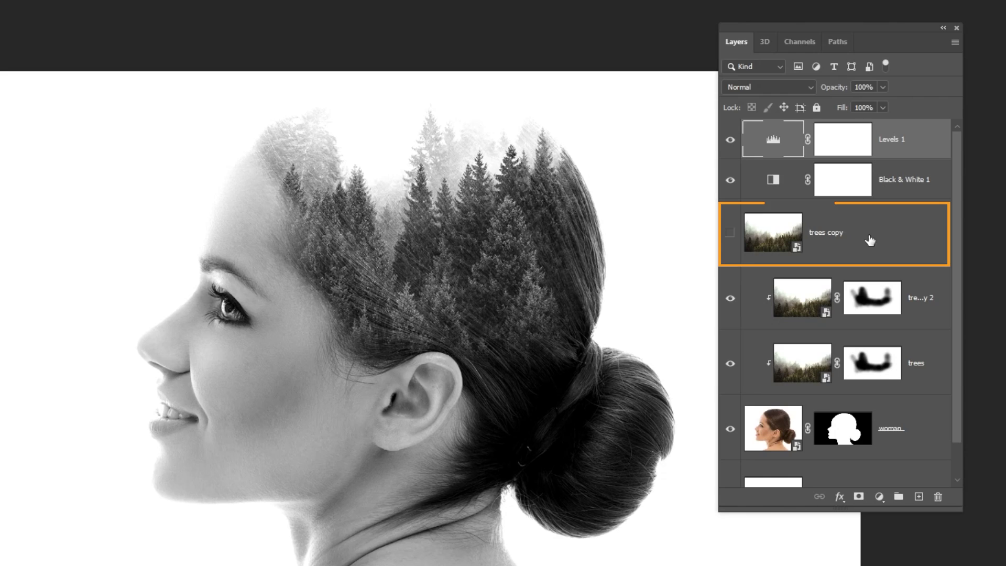
left_click(842, 222)
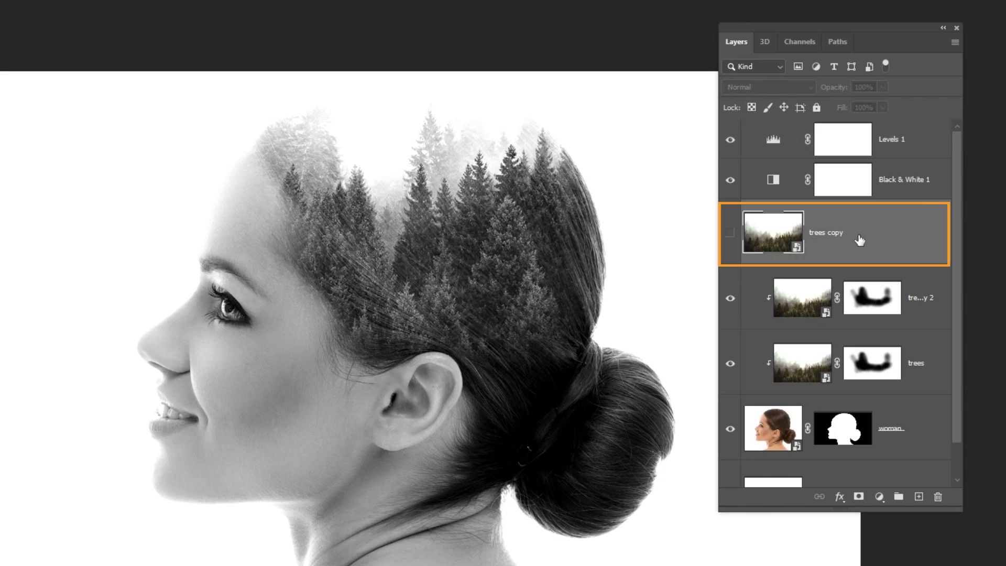
left_click(731, 233)
left_click(815, 236)
type("2nd")
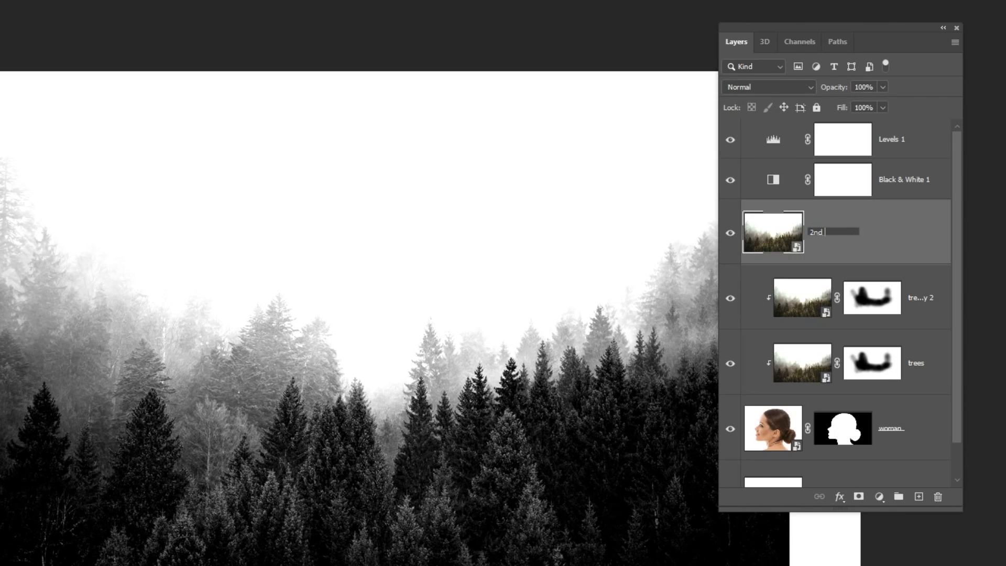
Step: Name the copy '2nd tree', flip it vertically, and drag it down toward the neck
key("Return")
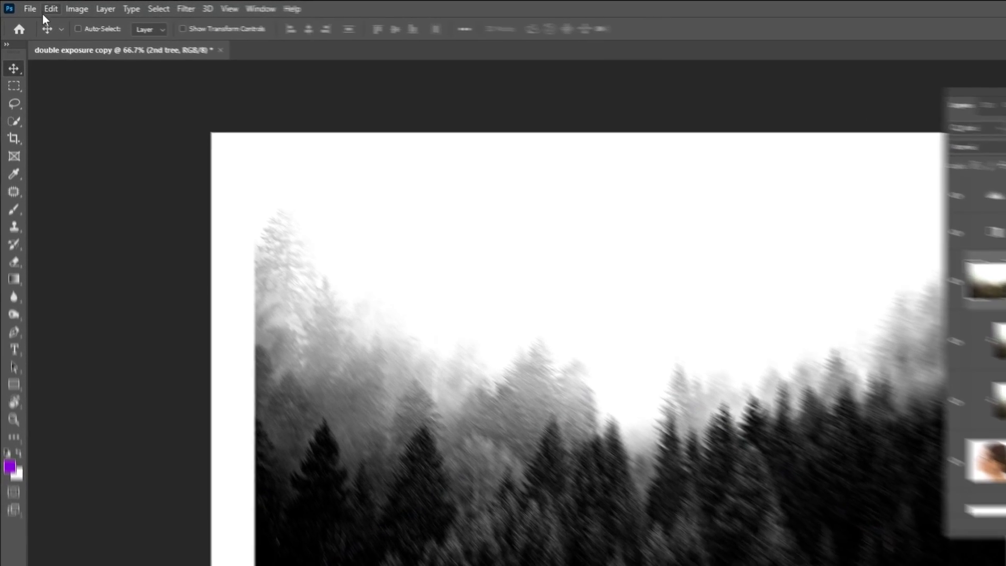
left_click(38, 7)
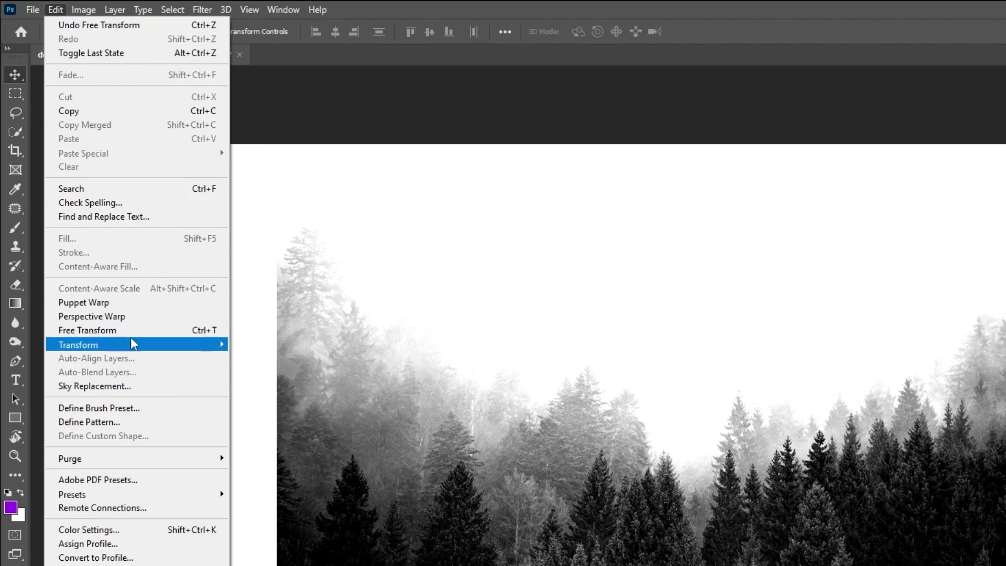
mouse_move(134, 244)
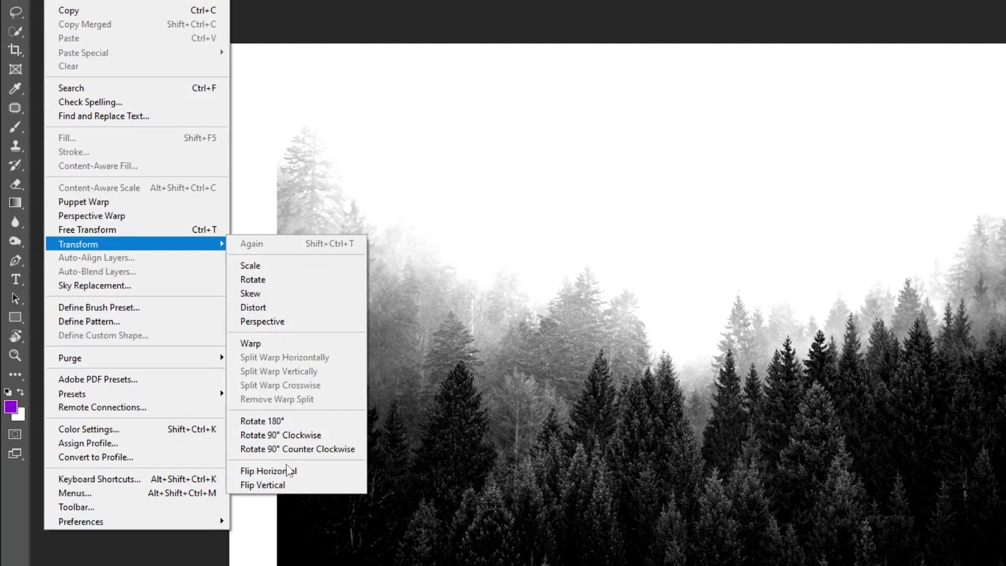
left_click(294, 484)
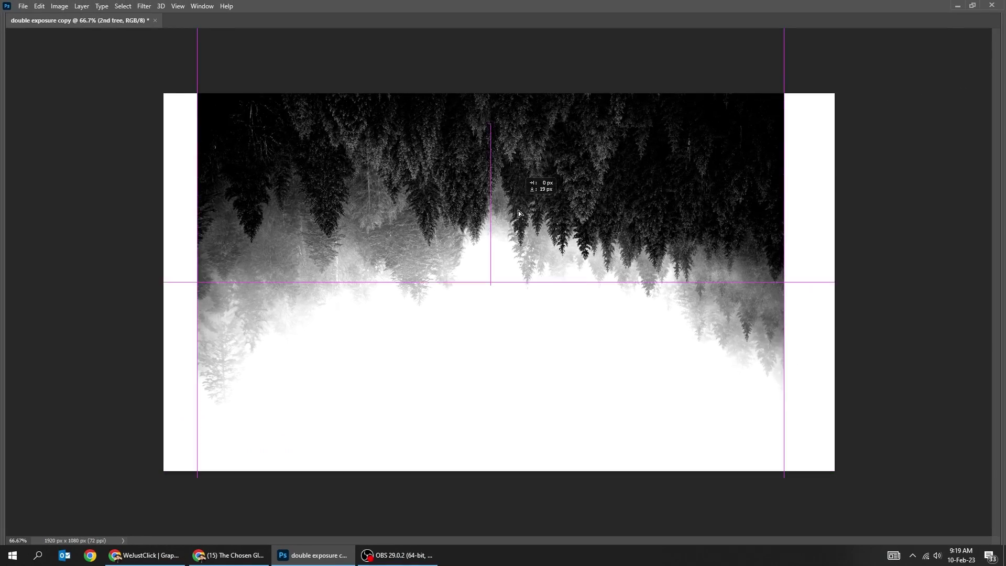
left_click_drag(518, 211, 552, 397)
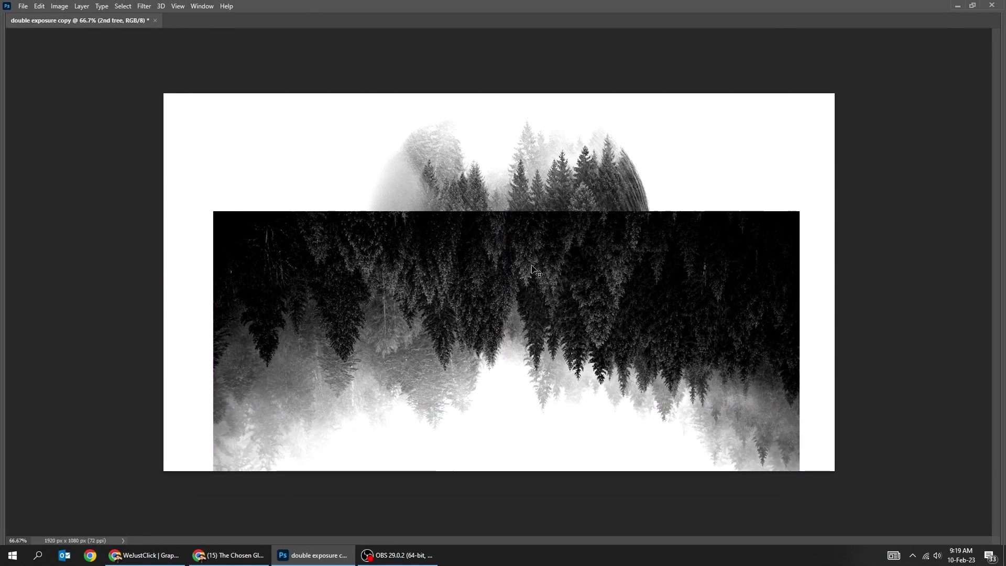
Step: Try Screen blending on 2nd tree and position the flipped forest over the neck
key("F7")
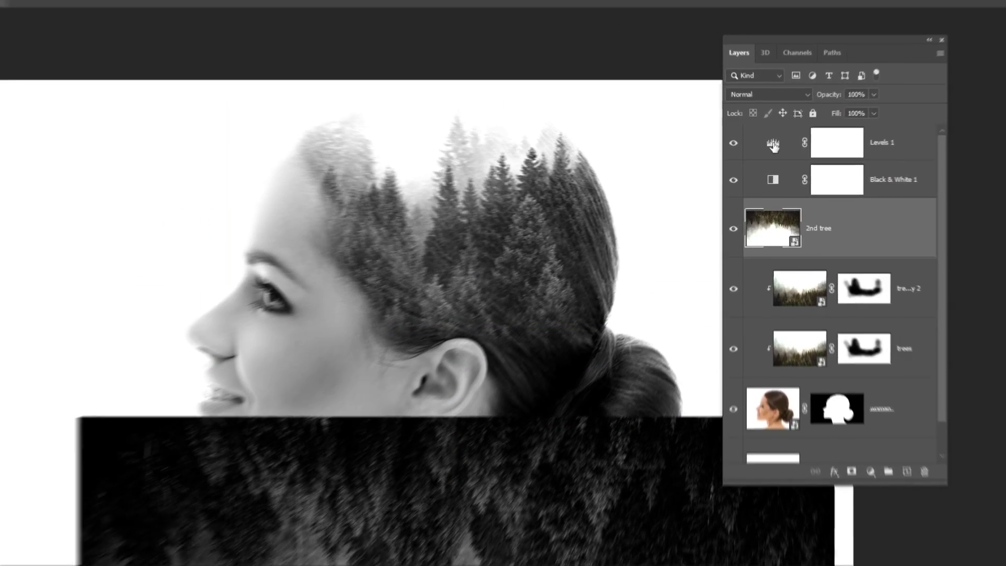
left_click(766, 87)
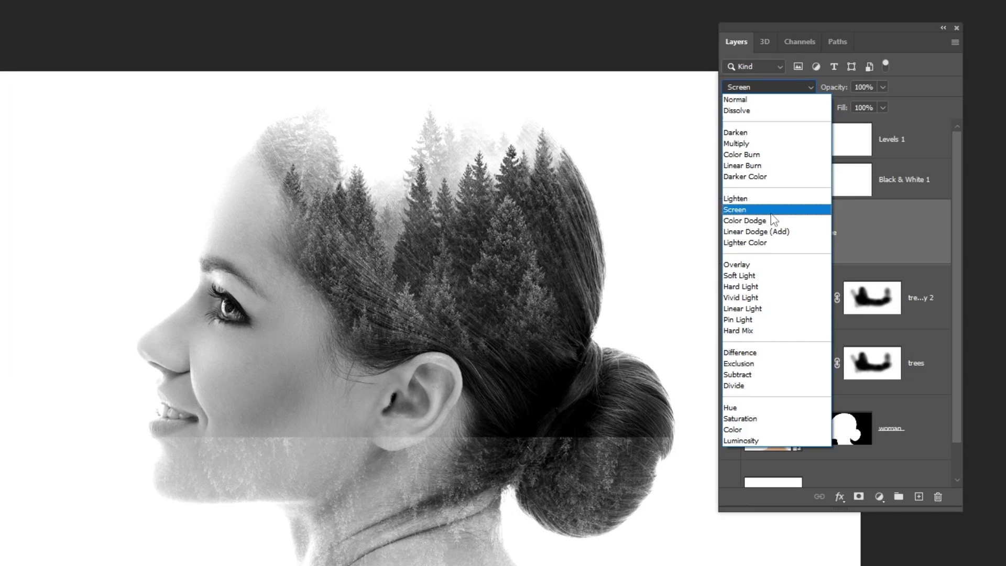
left_click(770, 210)
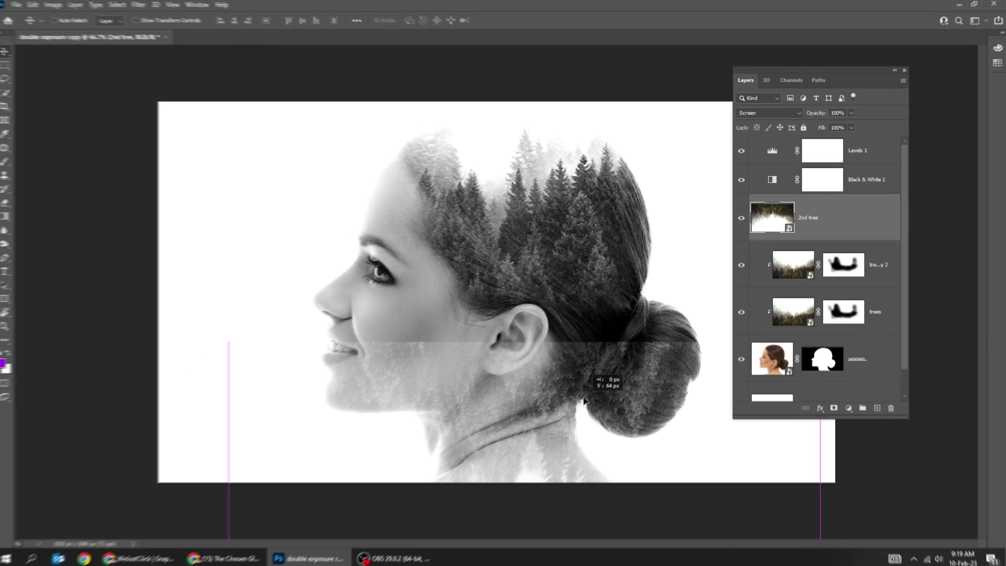
mouse_move(586, 382)
left_mouse_down()
mouse_move(587, 371)
mouse_move(586, 382)
left_mouse_up()
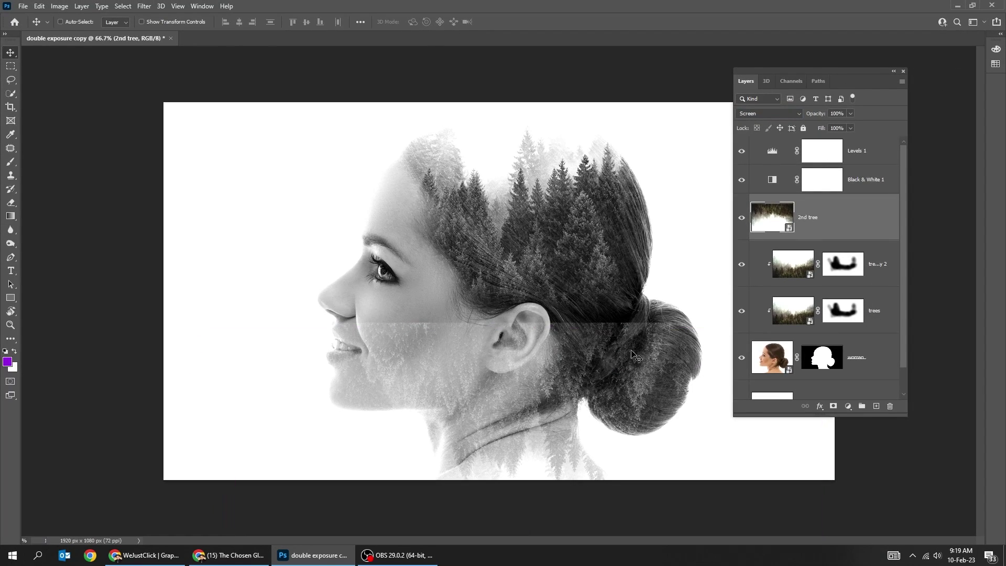
Step: Return 2nd tree to Normal blend at 36% fill, nudged slightly right
left_click(767, 115)
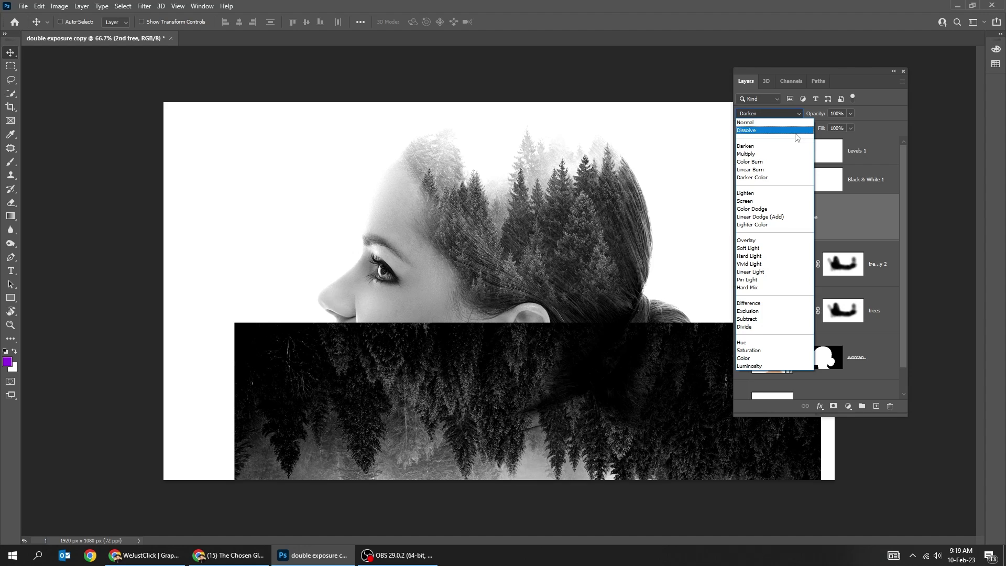
left_click(747, 122)
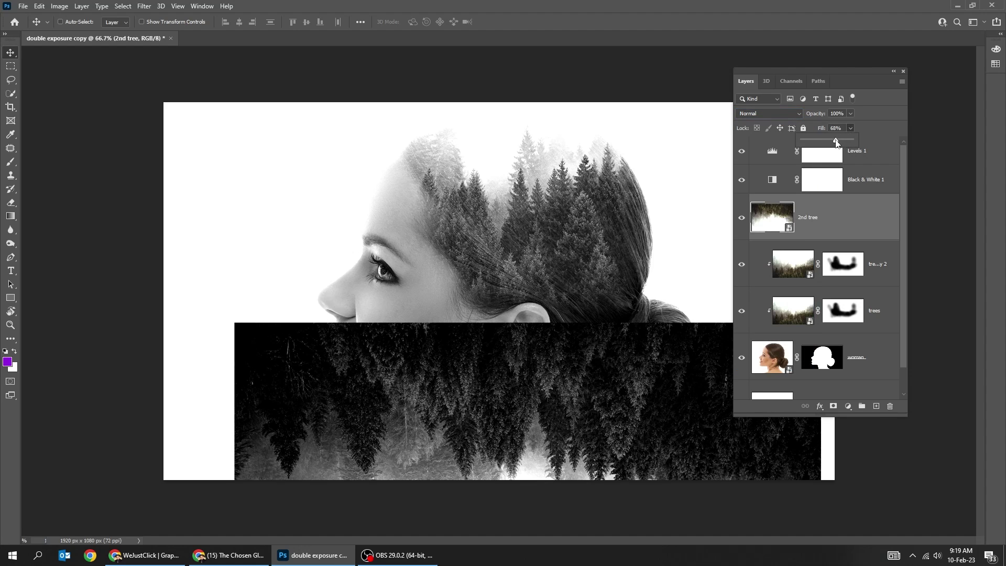
left_click_drag(829, 143, 829, 143)
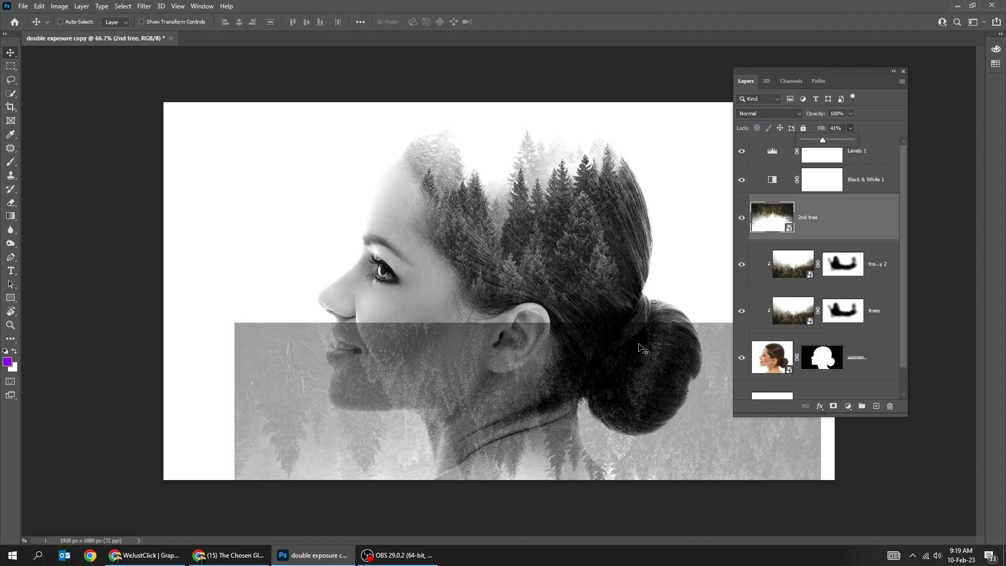
left_click_drag(628, 351, 648, 342)
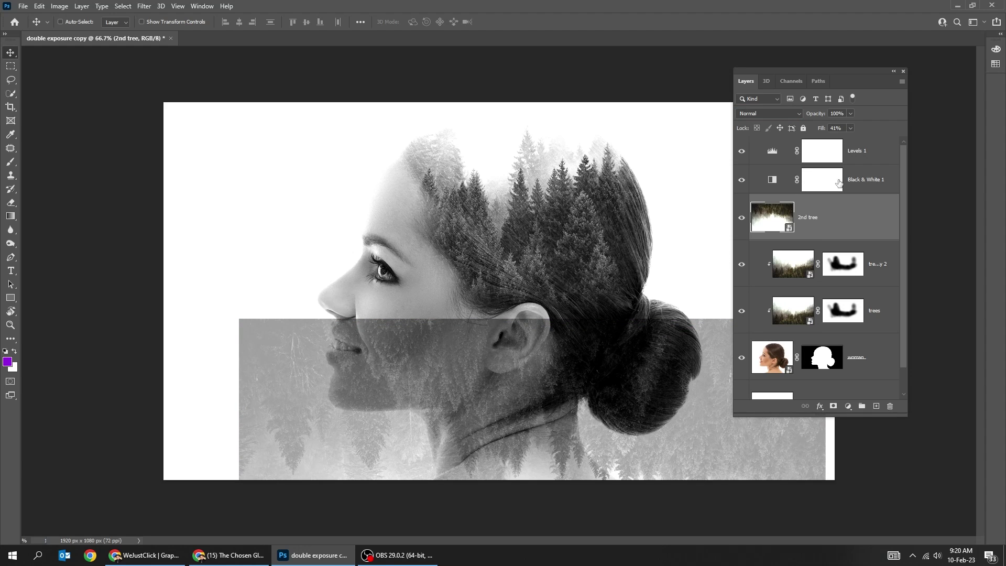
left_click_drag(852, 129, 853, 138)
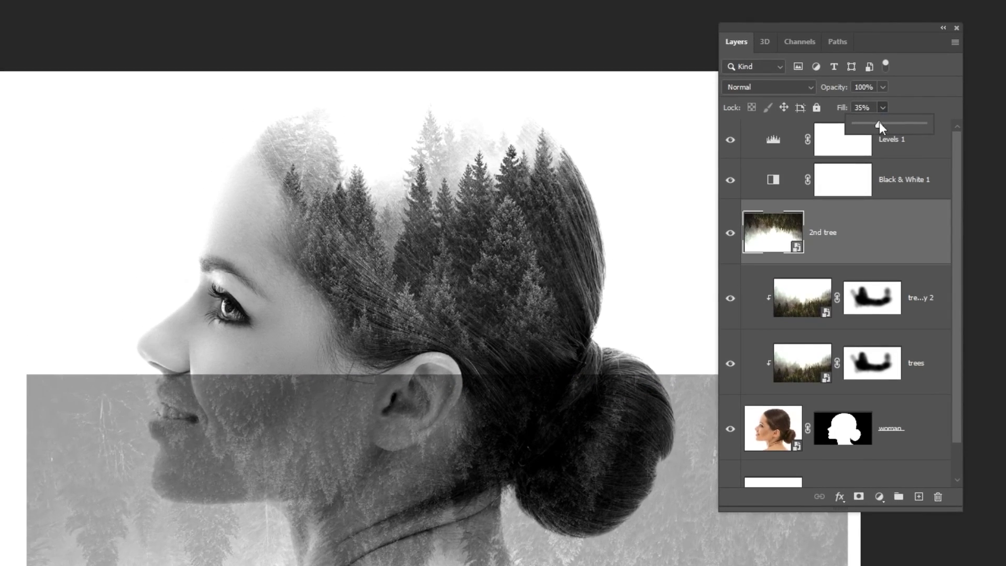
Step: Clip 2nd tree, add a white mask, and paint the forest off the mouth and chin
left_click(920, 262, "alt")
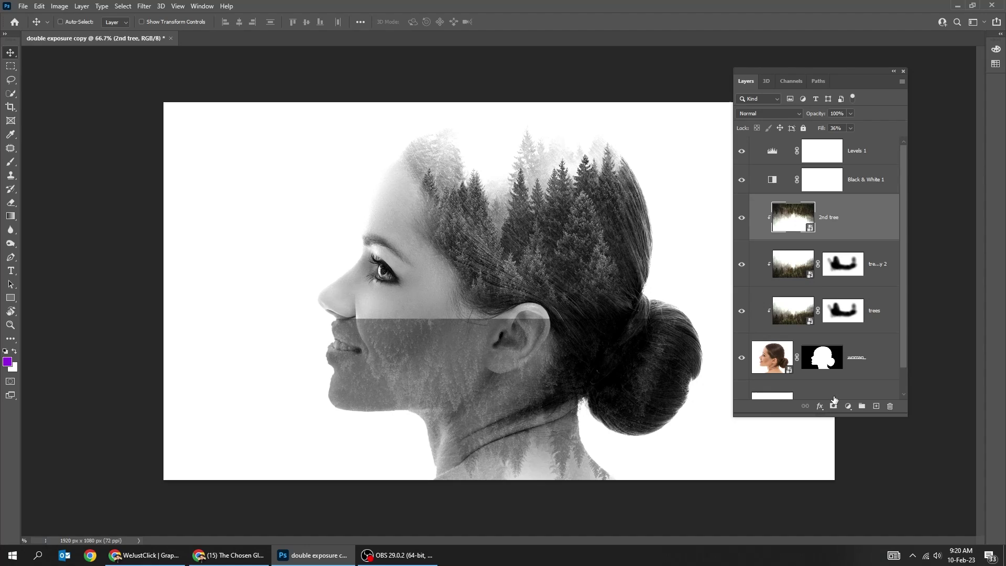
left_click(833, 405)
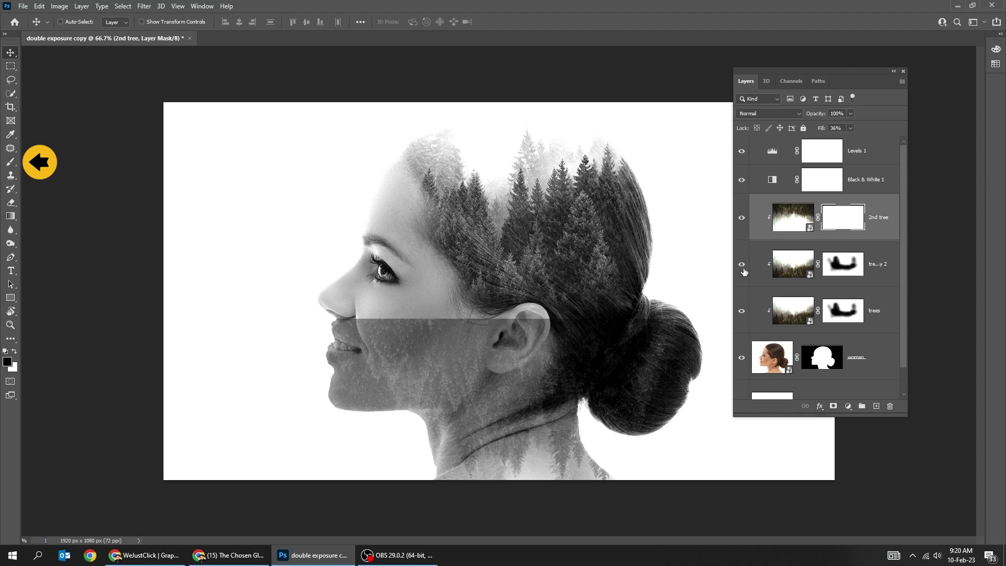
key("b")
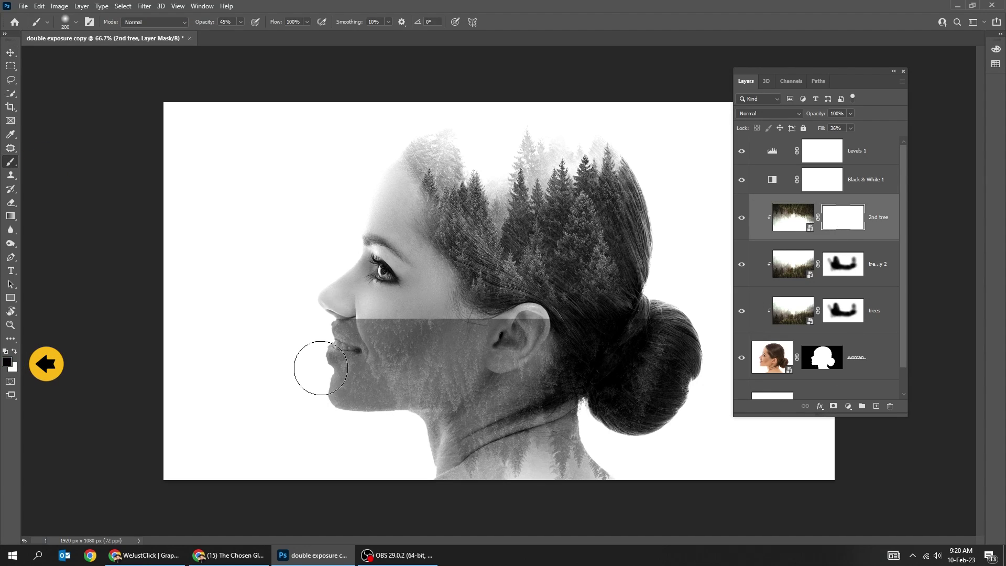
mouse_move(333, 357)
left_mouse_down()
mouse_move(393, 324)
mouse_move(372, 290)
left_mouse_up()
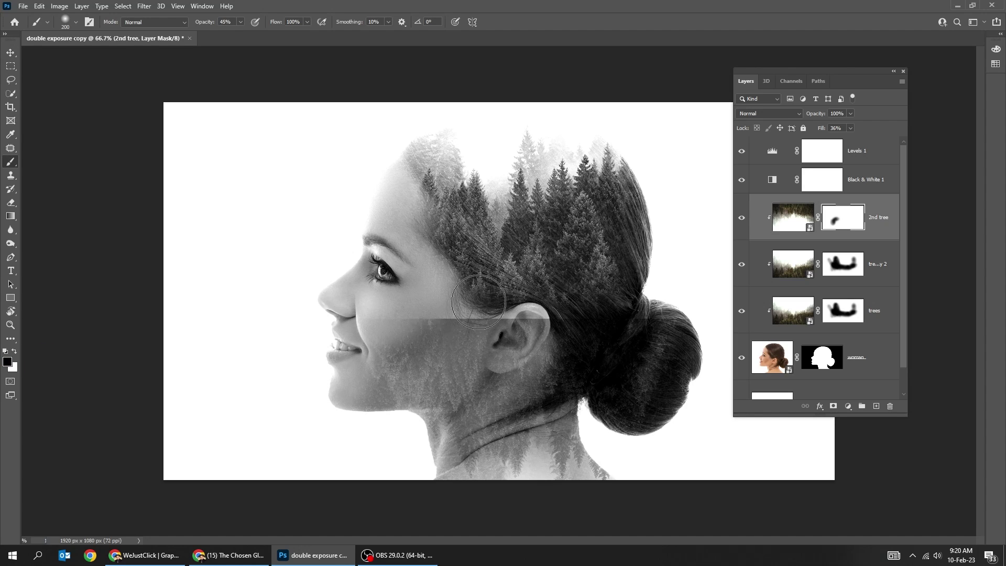
Step: Paint out the forest texture across the cheek and jaw at about 53% opacity
left_click_drag(254, 36, 264, 35)
left_click_drag(394, 314, 342, 332)
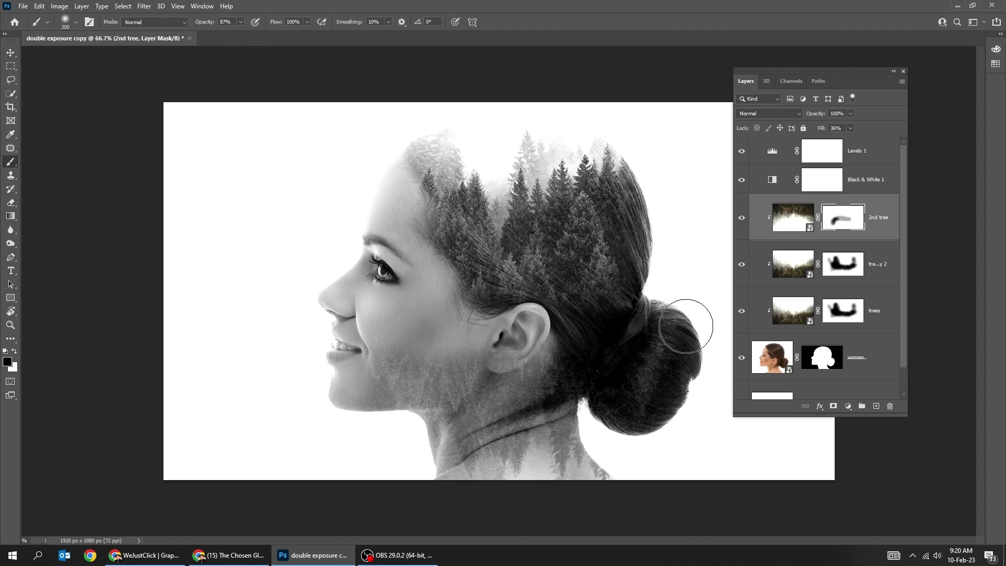
left_click(240, 21)
left_click_drag(239, 34, 224, 33)
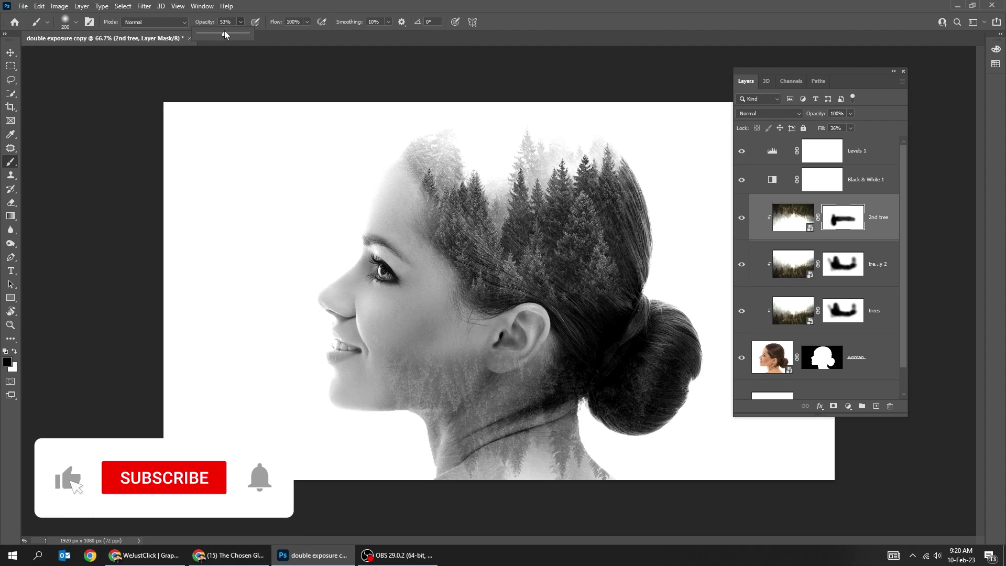
left_click_drag(348, 320, 526, 361)
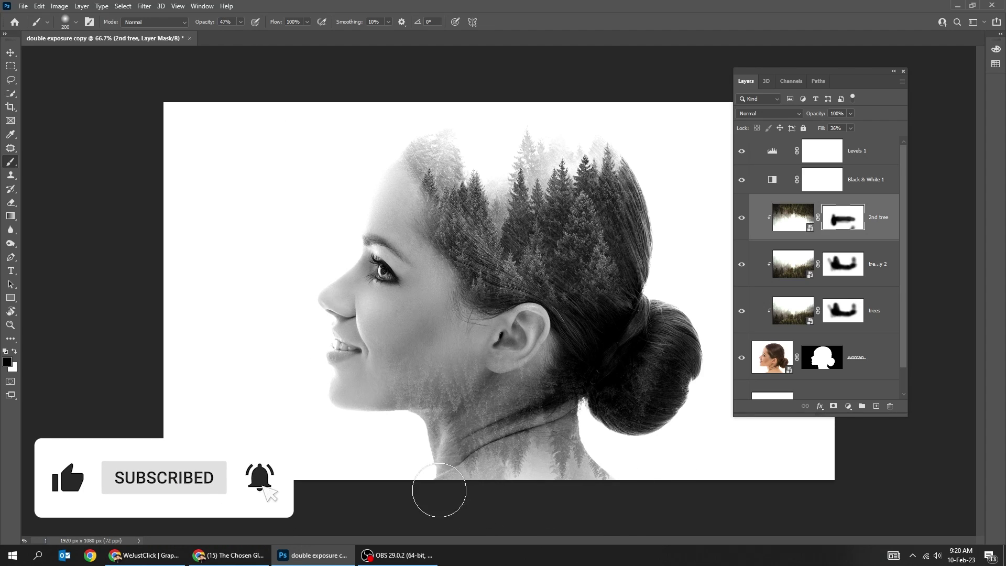
left_click_drag(385, 401, 366, 373)
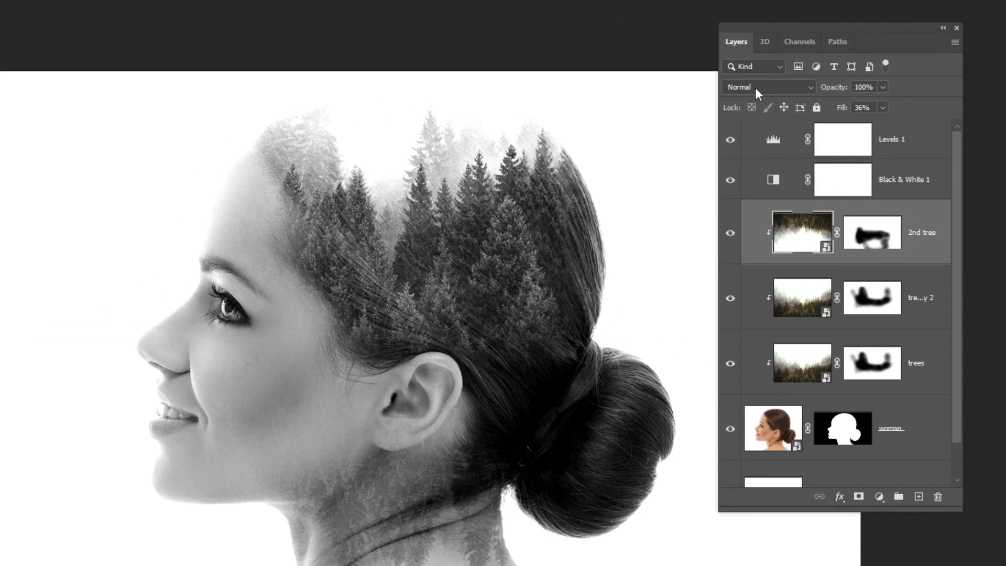
Step: Set 2nd tree to Screen, add a clipped Hard Light duplicate above it, and select both layers
left_click(755, 88)
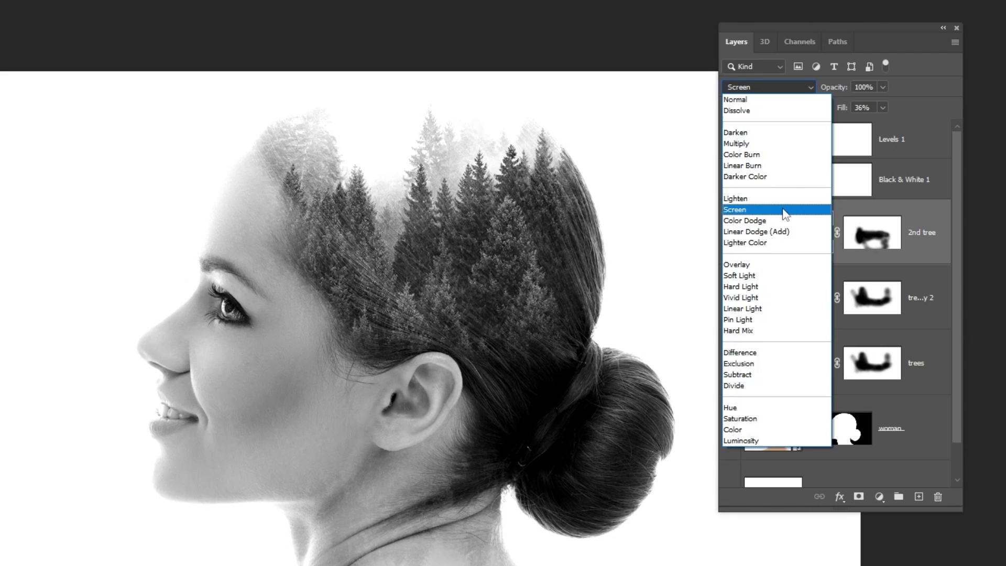
left_click(784, 211)
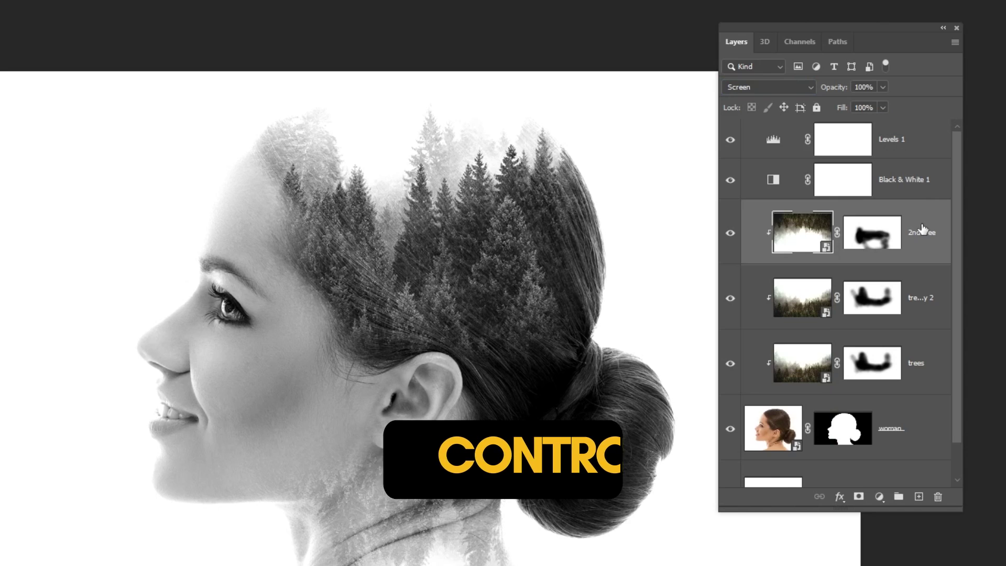
key("ctrl+j")
left_click(925, 261, "alt")
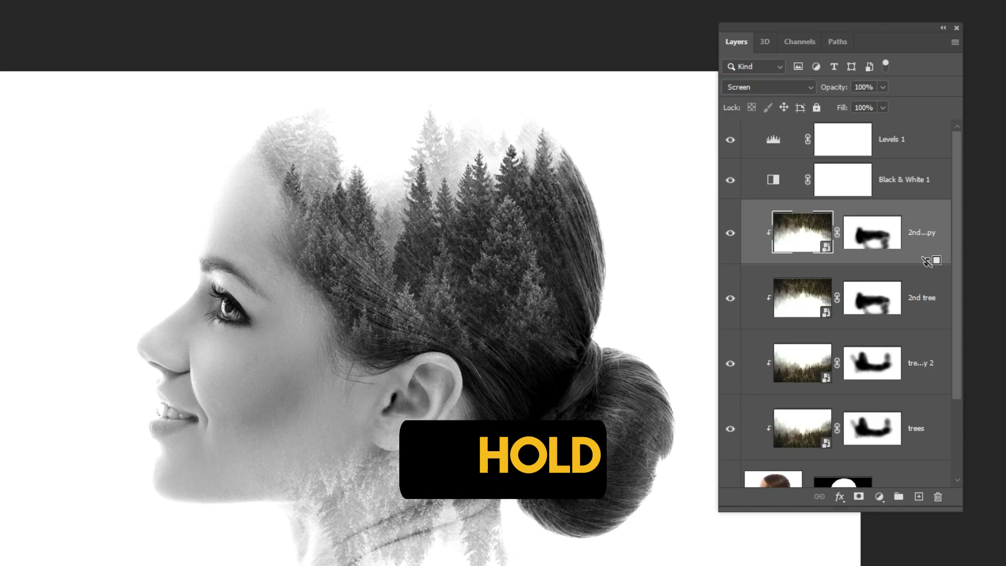
left_click(766, 85)
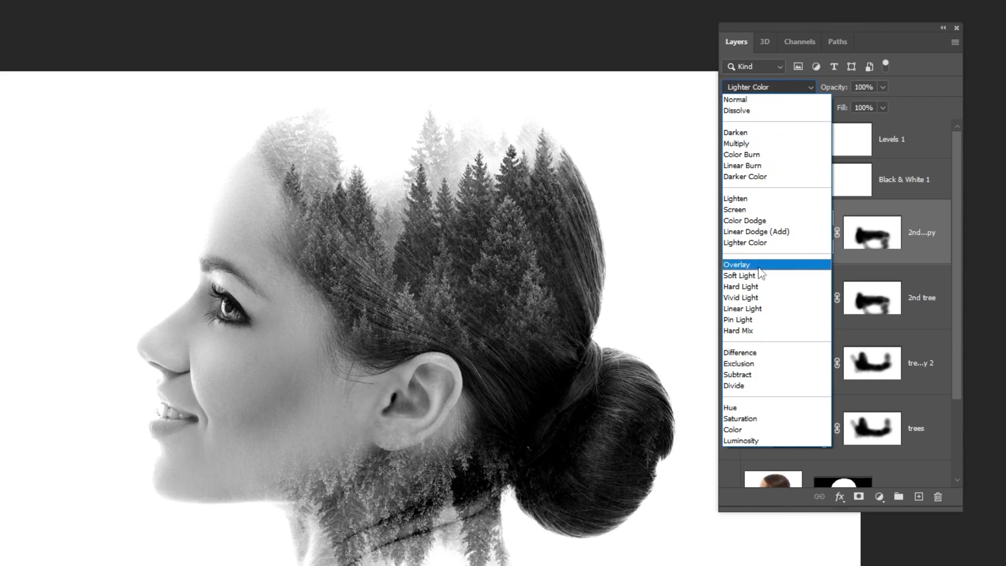
left_click(761, 288)
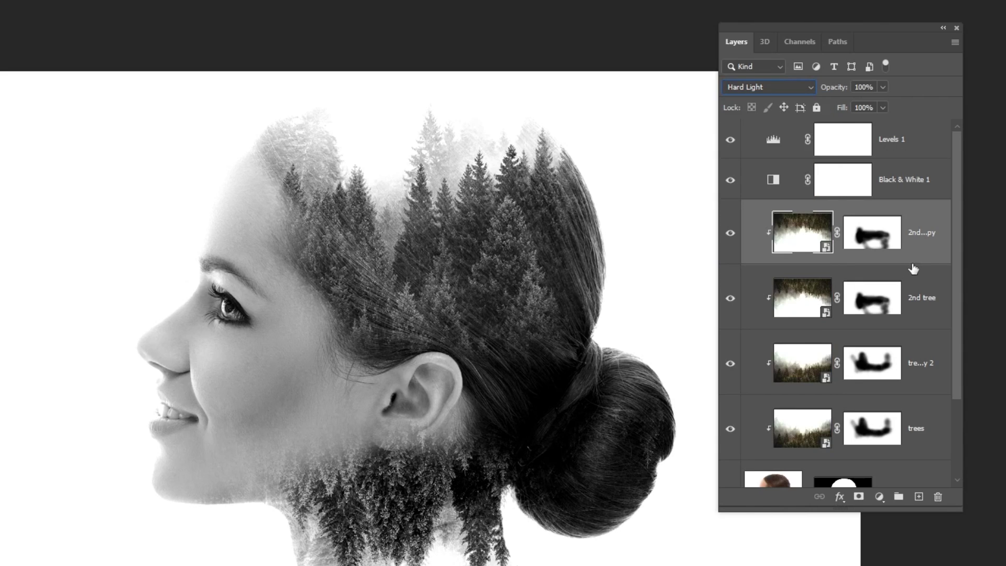
left_click(911, 297, "shift")
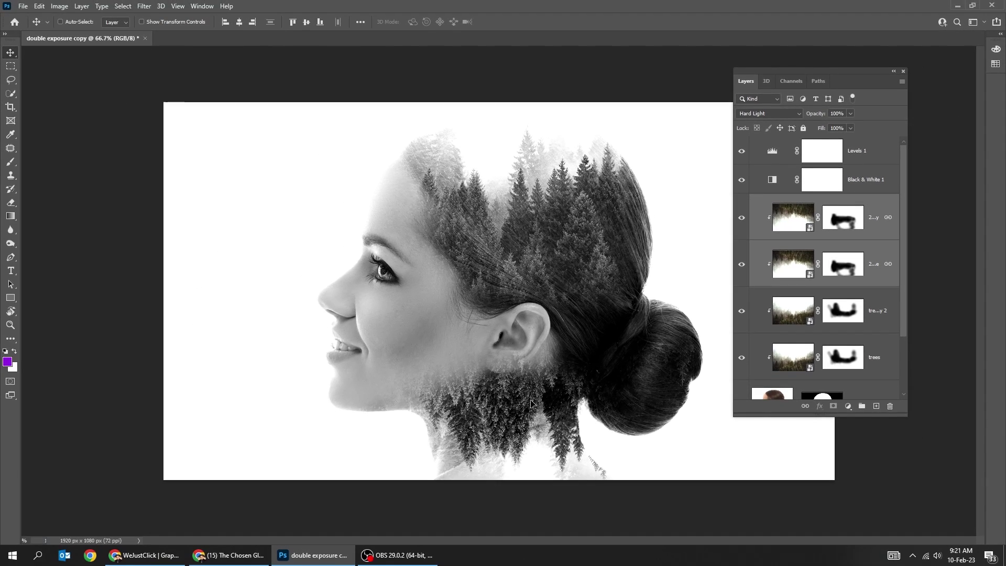
Step: Nudge both 2nd tree layers lower together and drop the copy's Fill to 70%
left_click_drag(527, 392, 531, 408)
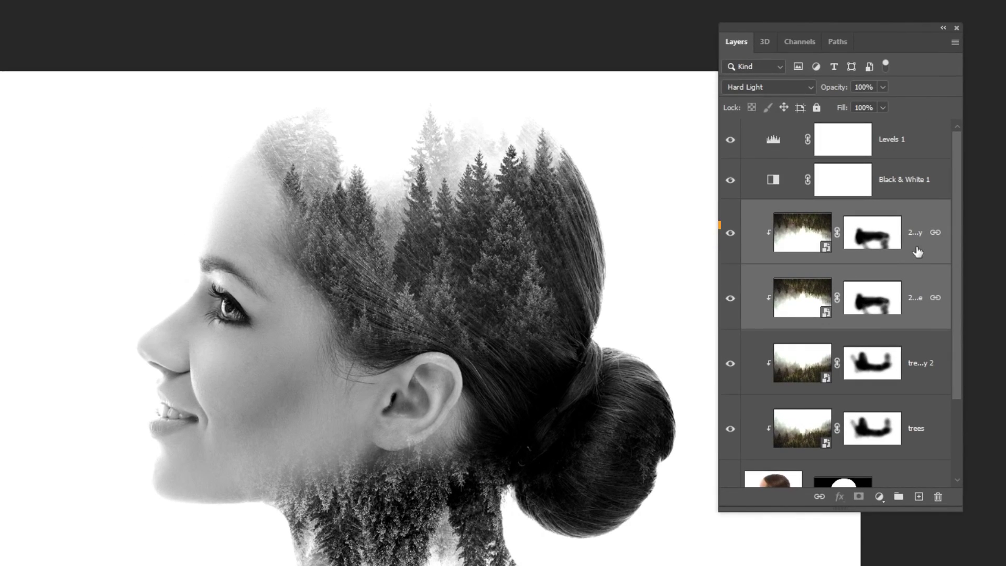
left_click(917, 251)
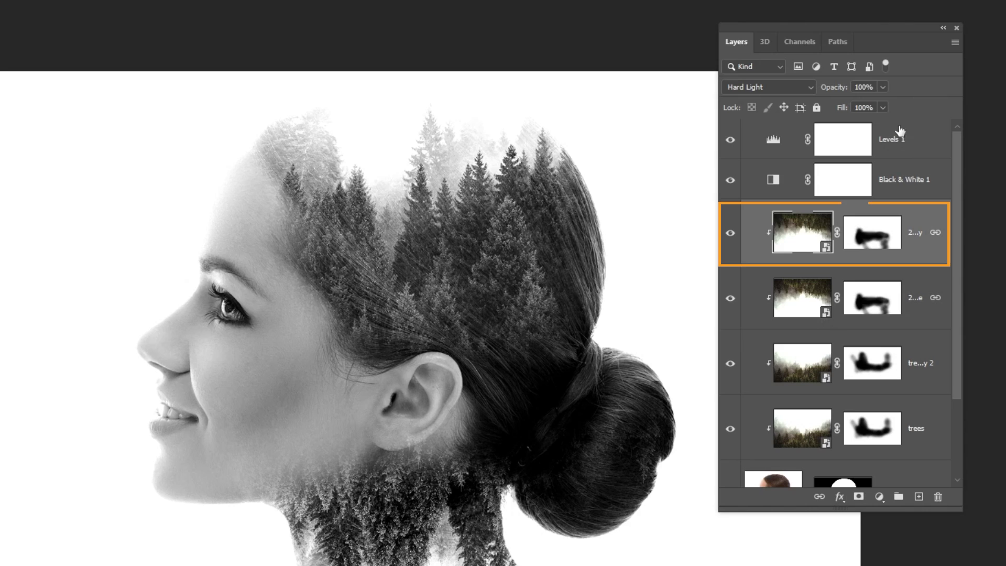
left_click_drag(882, 120, 862, 123)
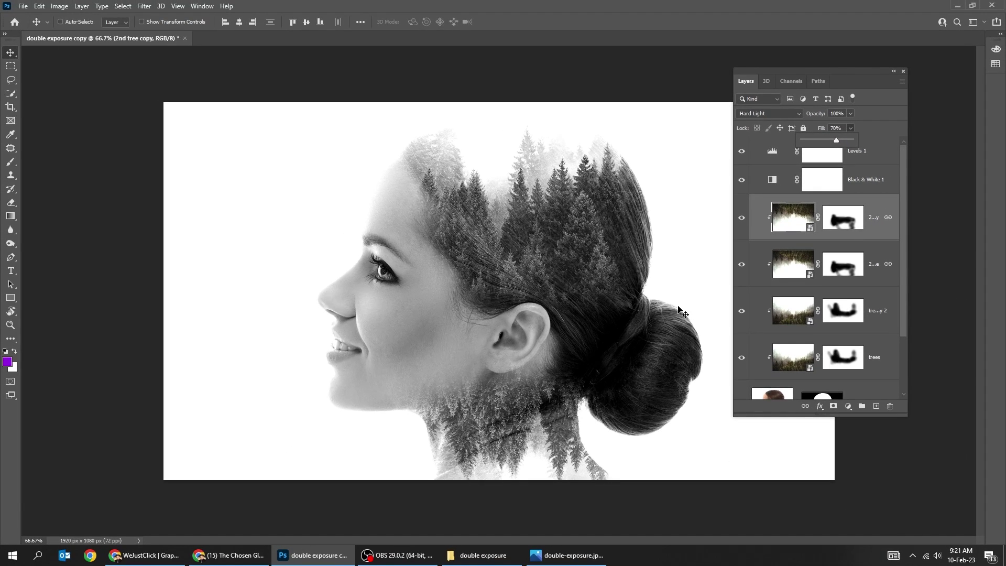
Step: Add a Color Lookup layer above Levels 1 using the Fuji ETERNA 250D Fuji 3510 LUT in Lighten mode
left_click(884, 160)
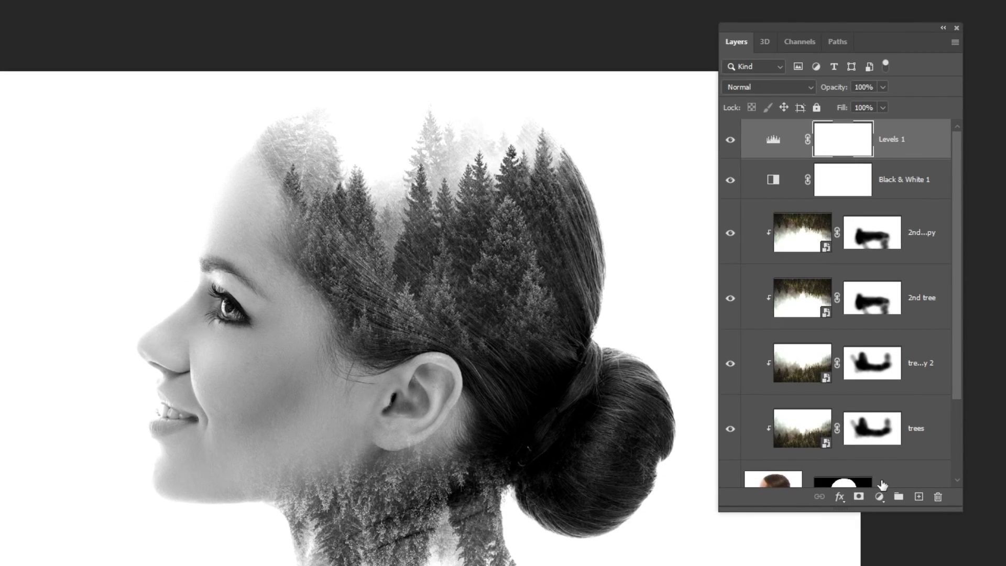
left_click(879, 496)
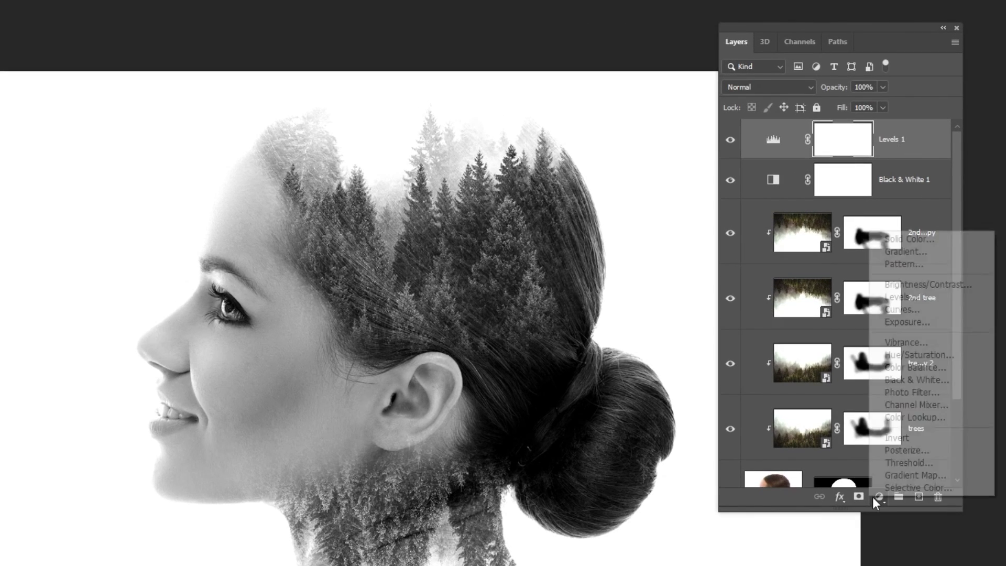
left_click(917, 417)
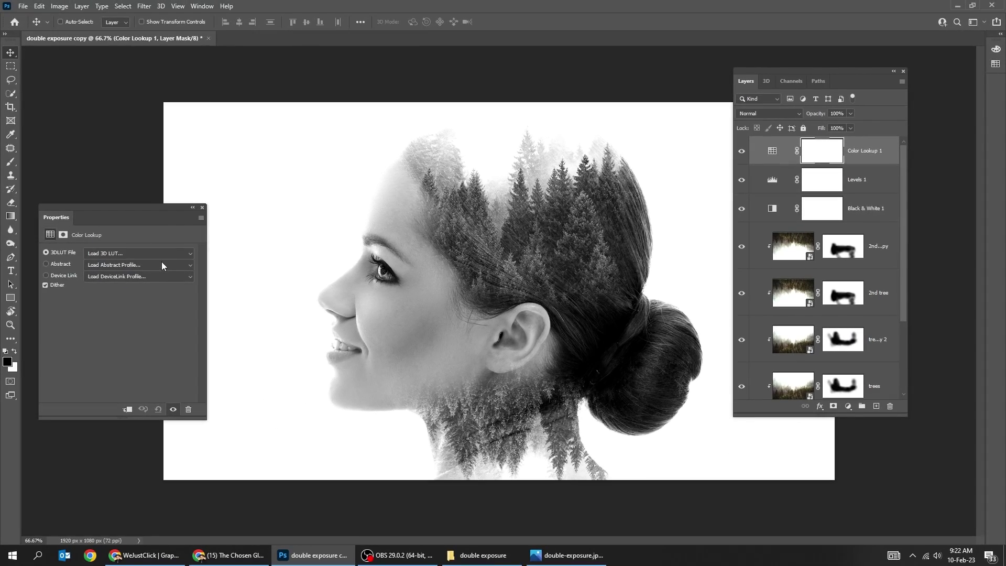
left_click(162, 254)
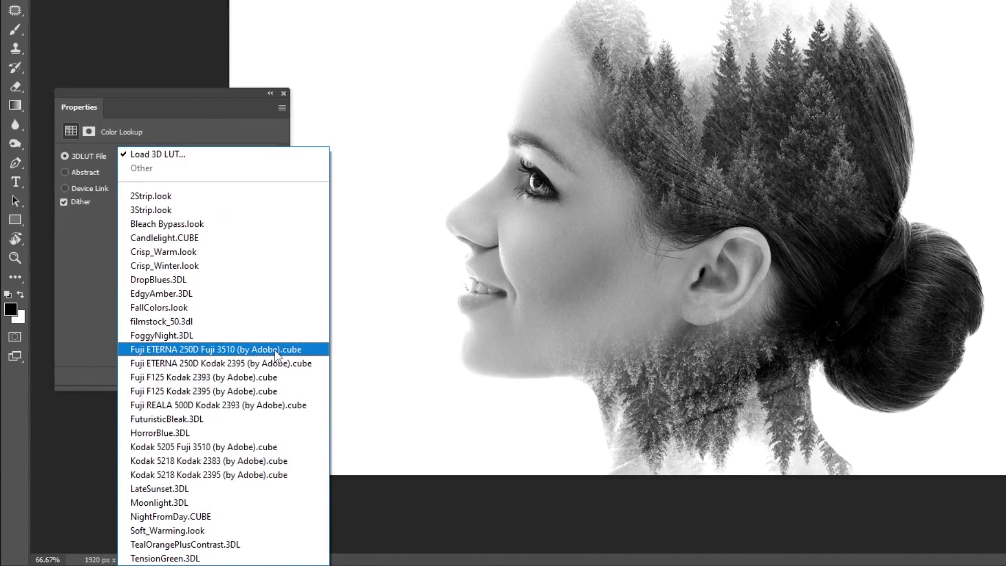
left_click(275, 350)
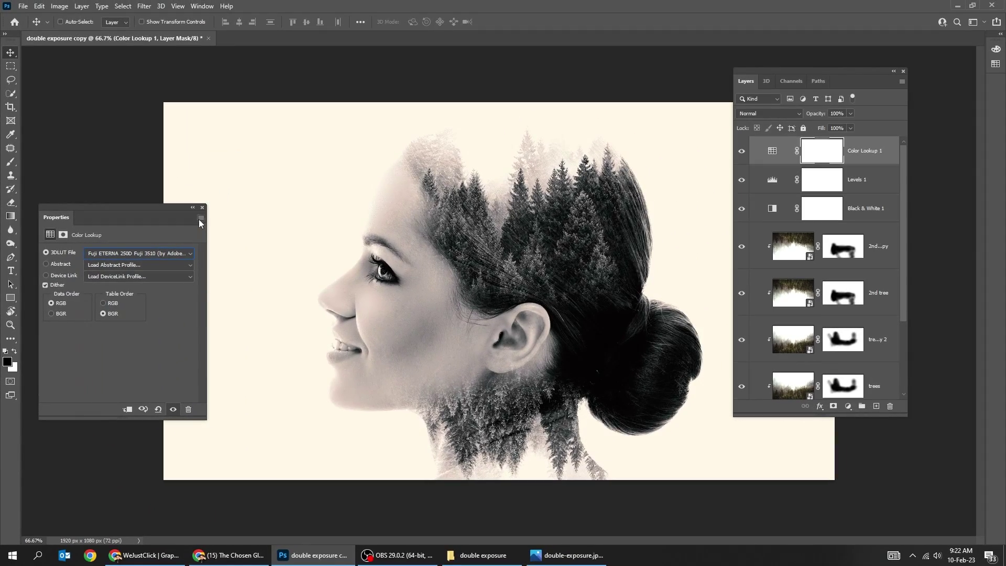
left_click(202, 209)
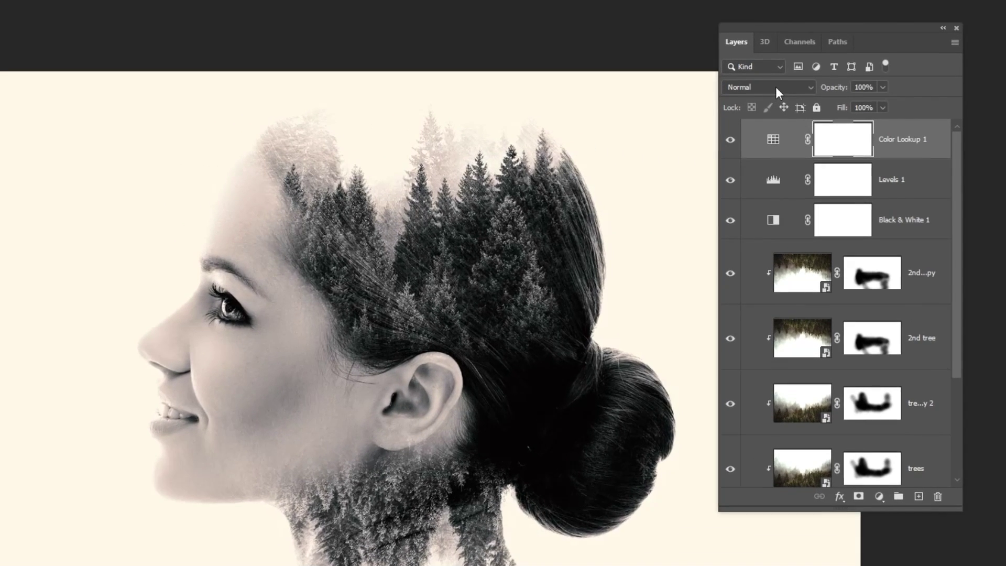
left_click(775, 87)
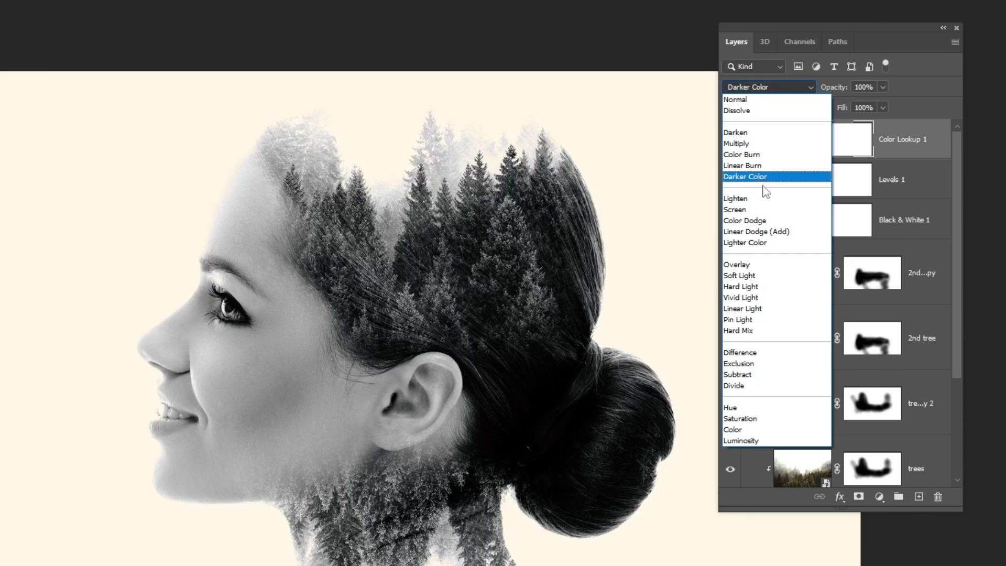
left_click(766, 199)
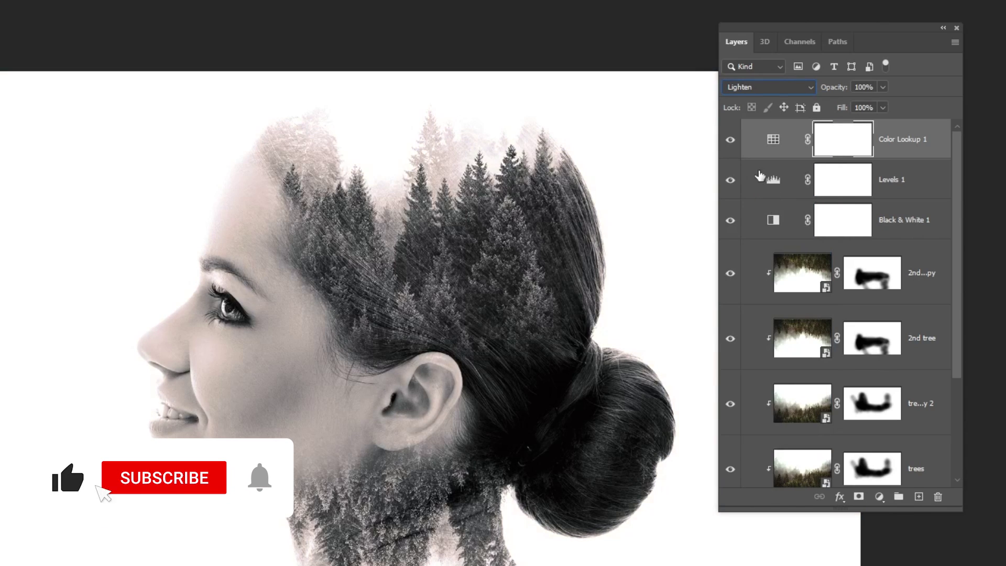
left_click(730, 140)
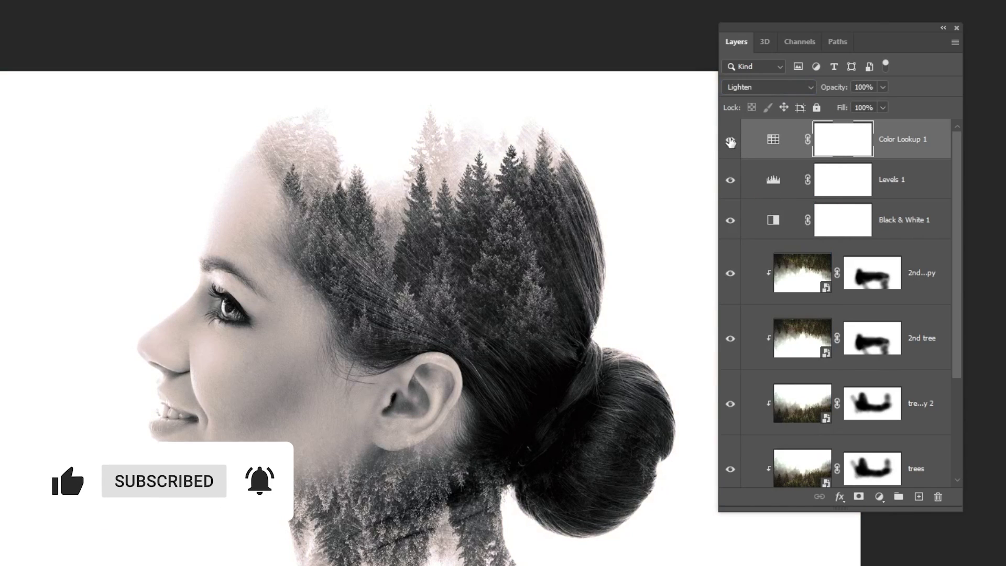
Step: Raise the Levels 1 black input to 41 to deepen the shadows
left_click(903, 177)
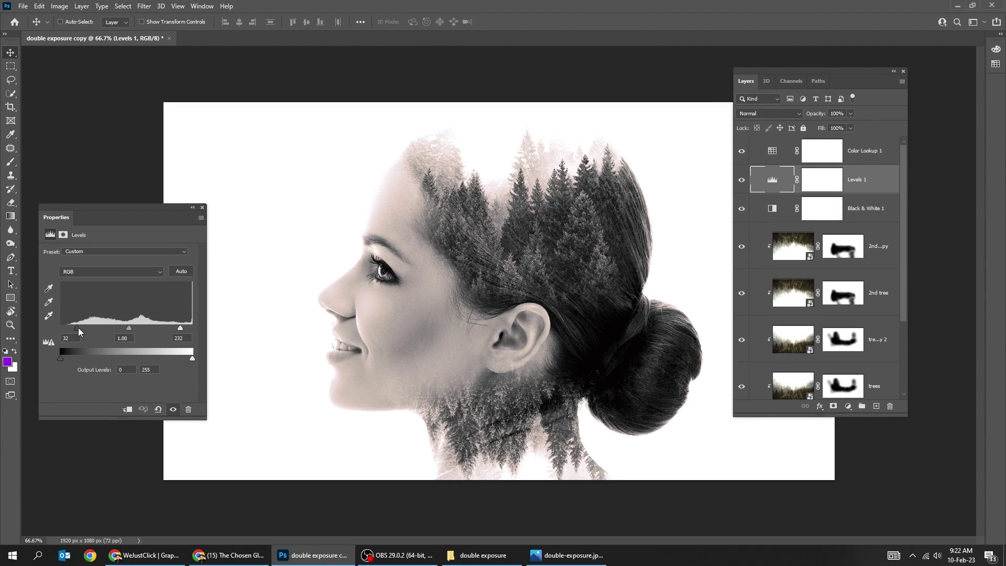
left_click_drag(79, 331, 82, 331)
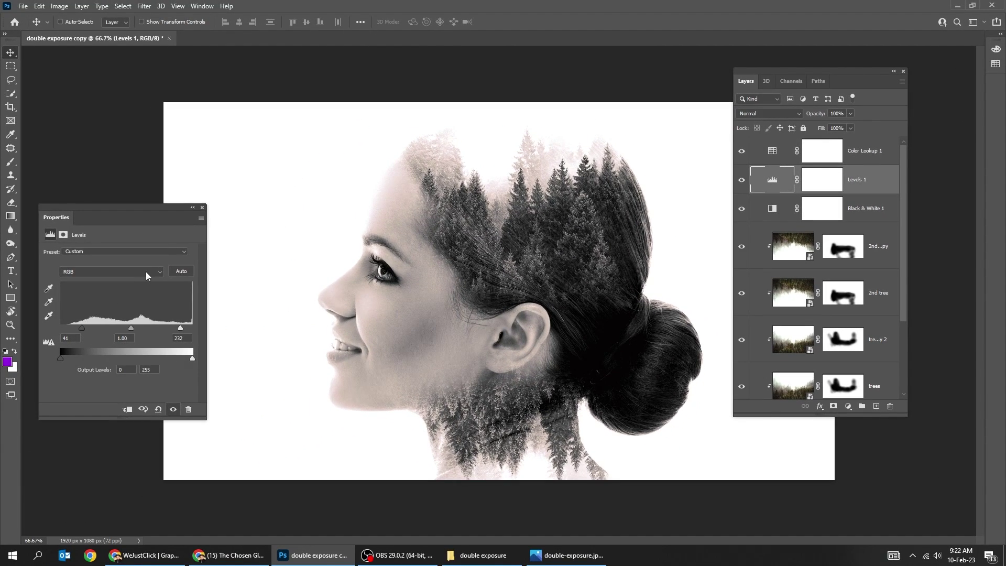
left_click(203, 208)
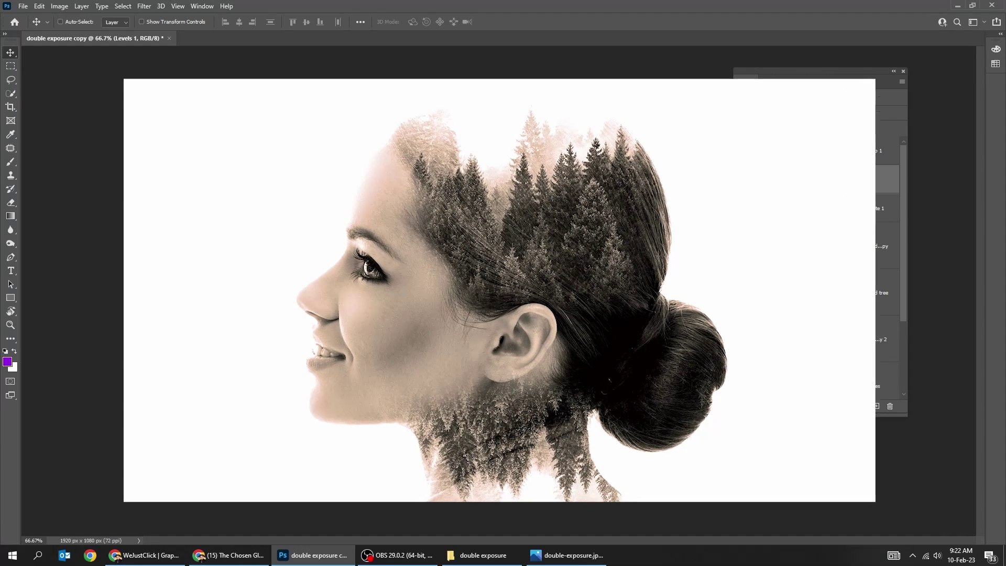